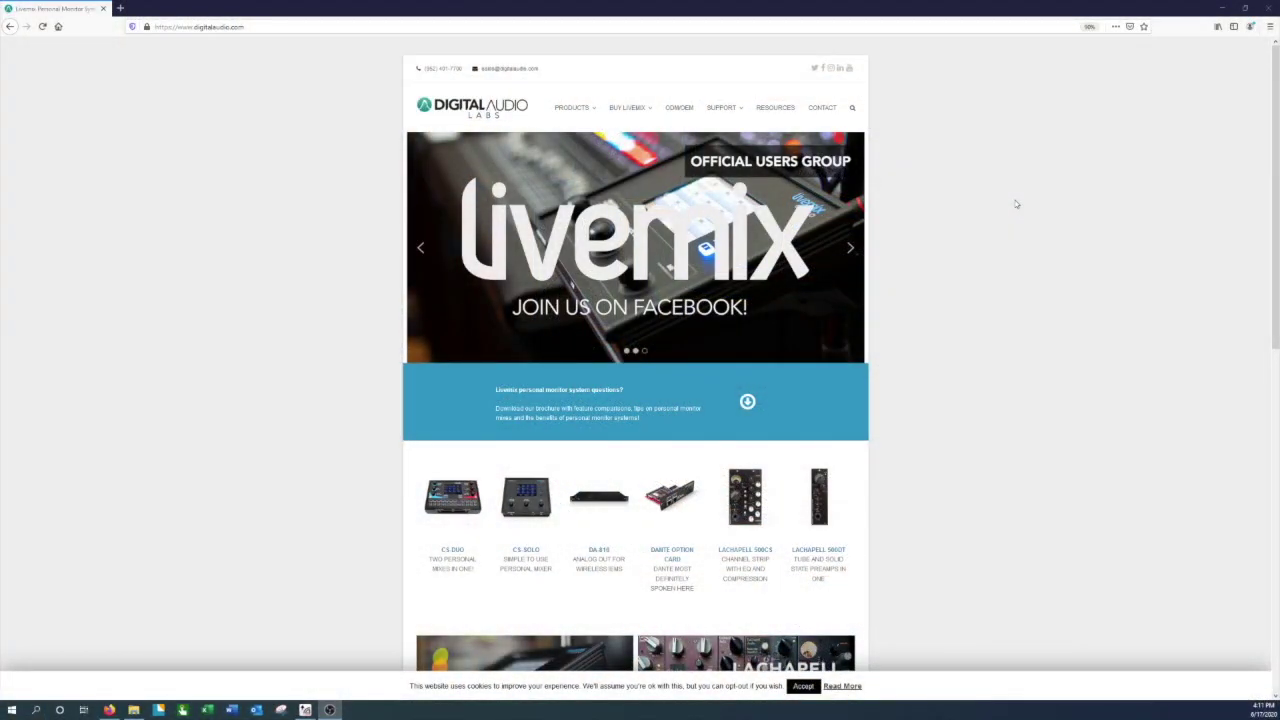
# Open the firmware downloads in the Support section of the Digital Audio Labs website.
pyautogui.click(265, 137)
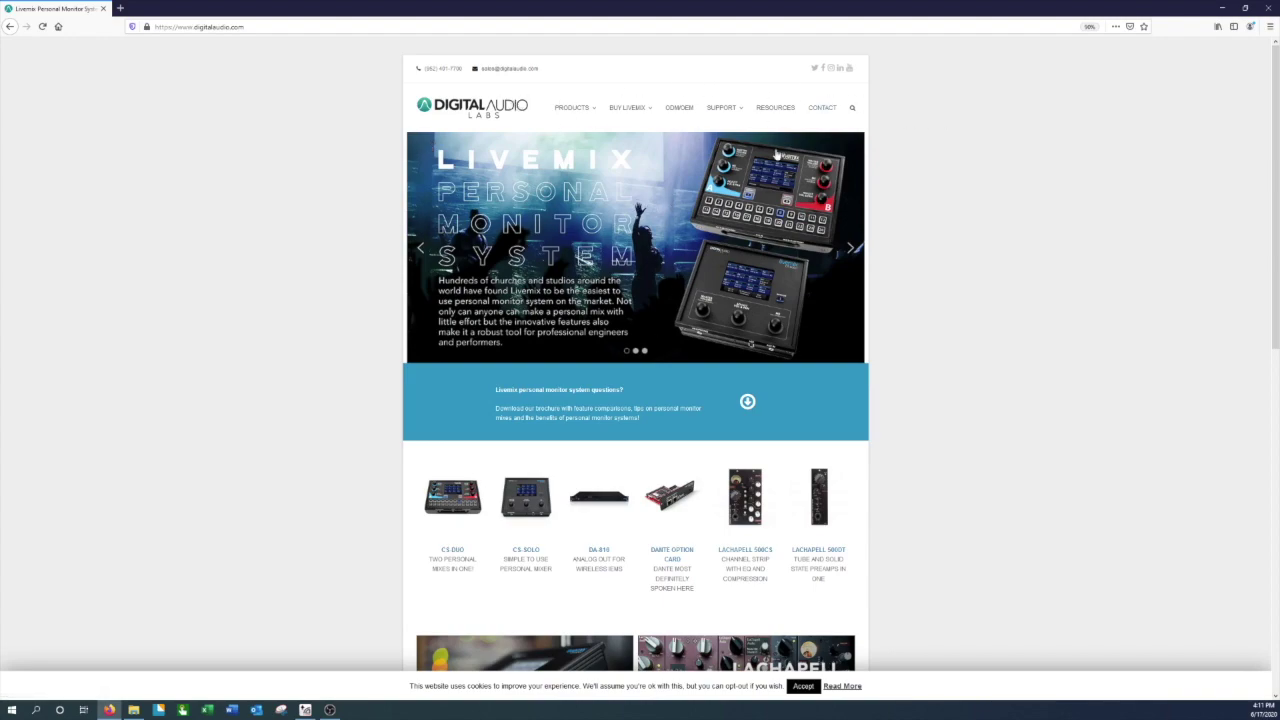
pyautogui.moveTo(718, 111)
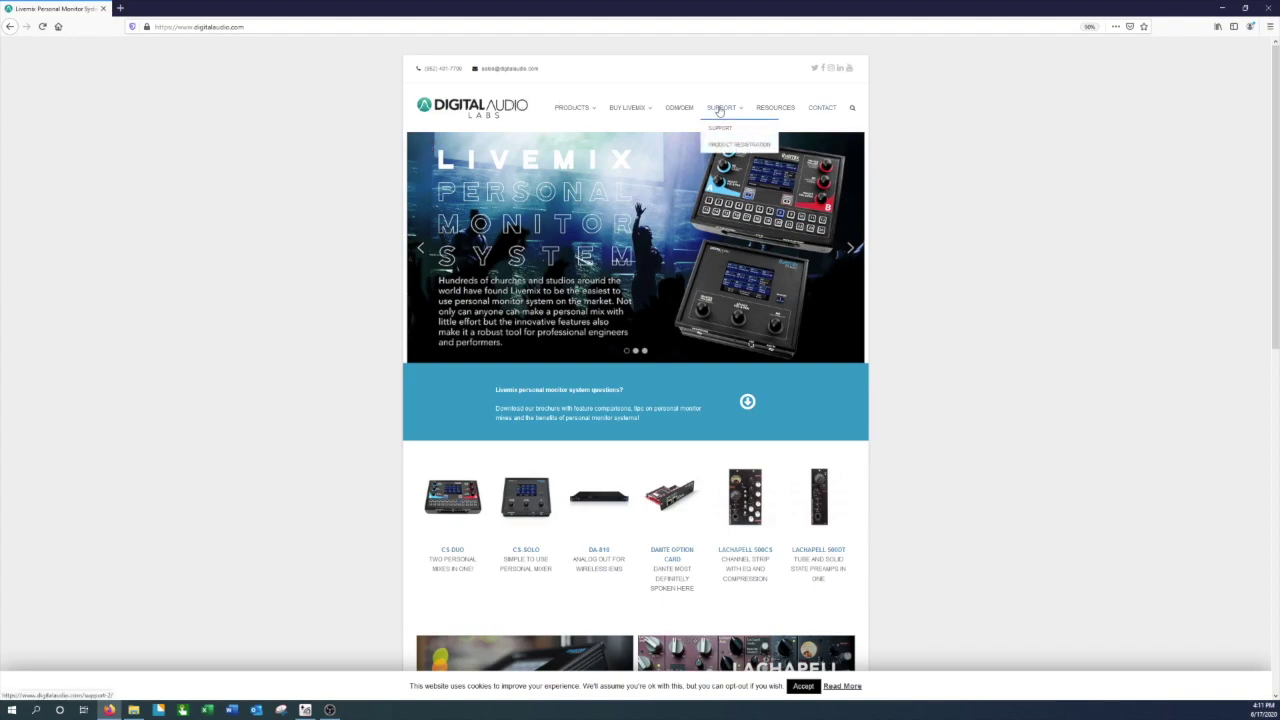
pyautogui.click(718, 111)
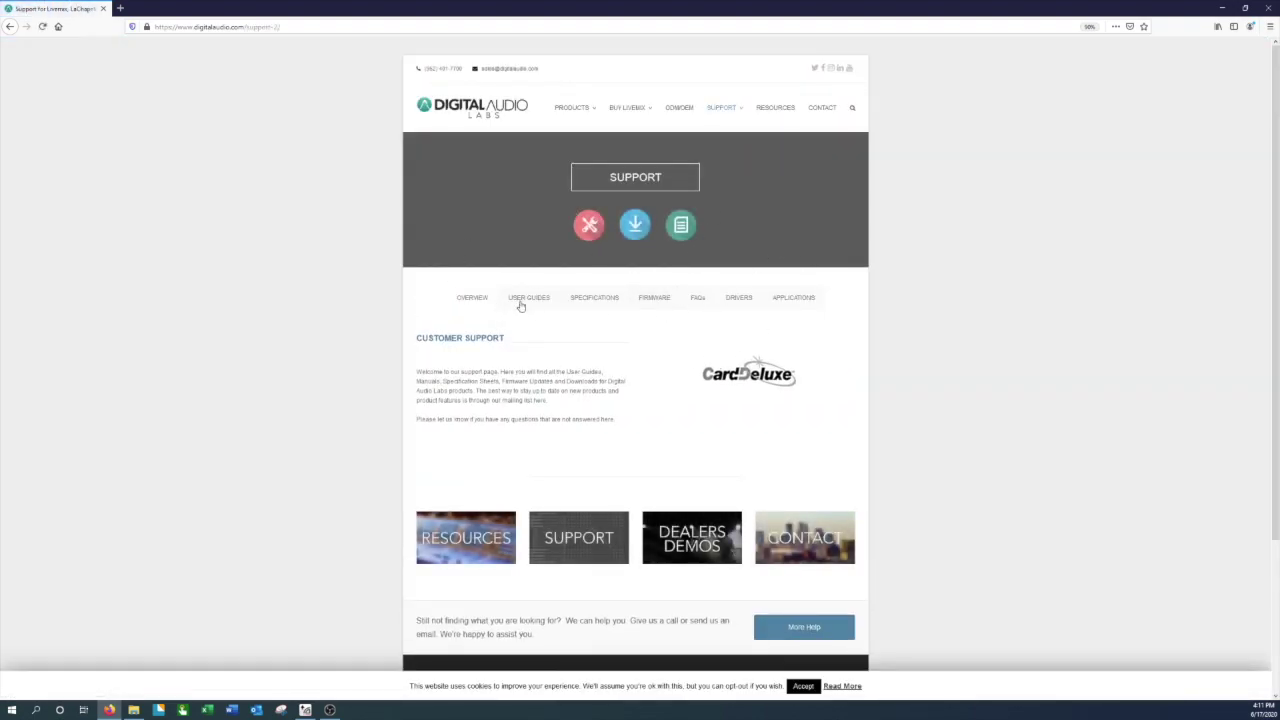
pyautogui.click(652, 301)
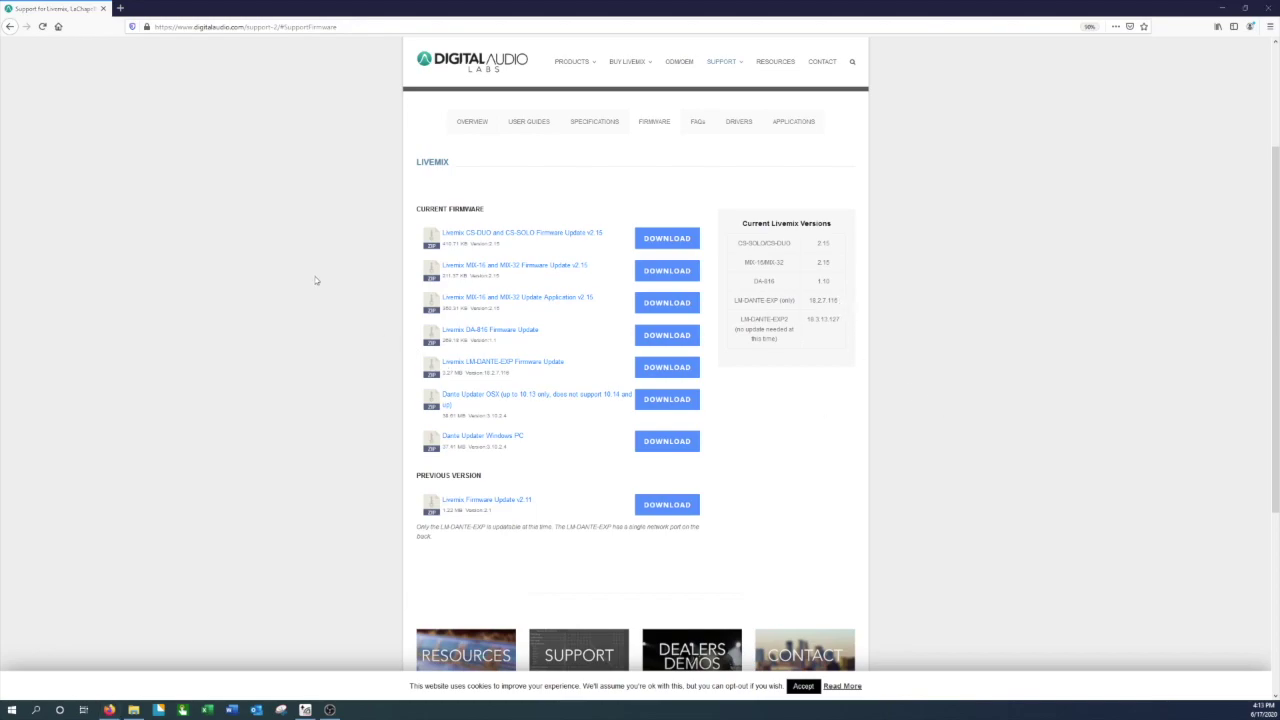
# Switch to File Explorer and set up formatting of the FLASH DRIVE (D:) with the FAT file system and volume label LIVEMIX FW.
pyautogui.hotkey('alt', 'Tab')
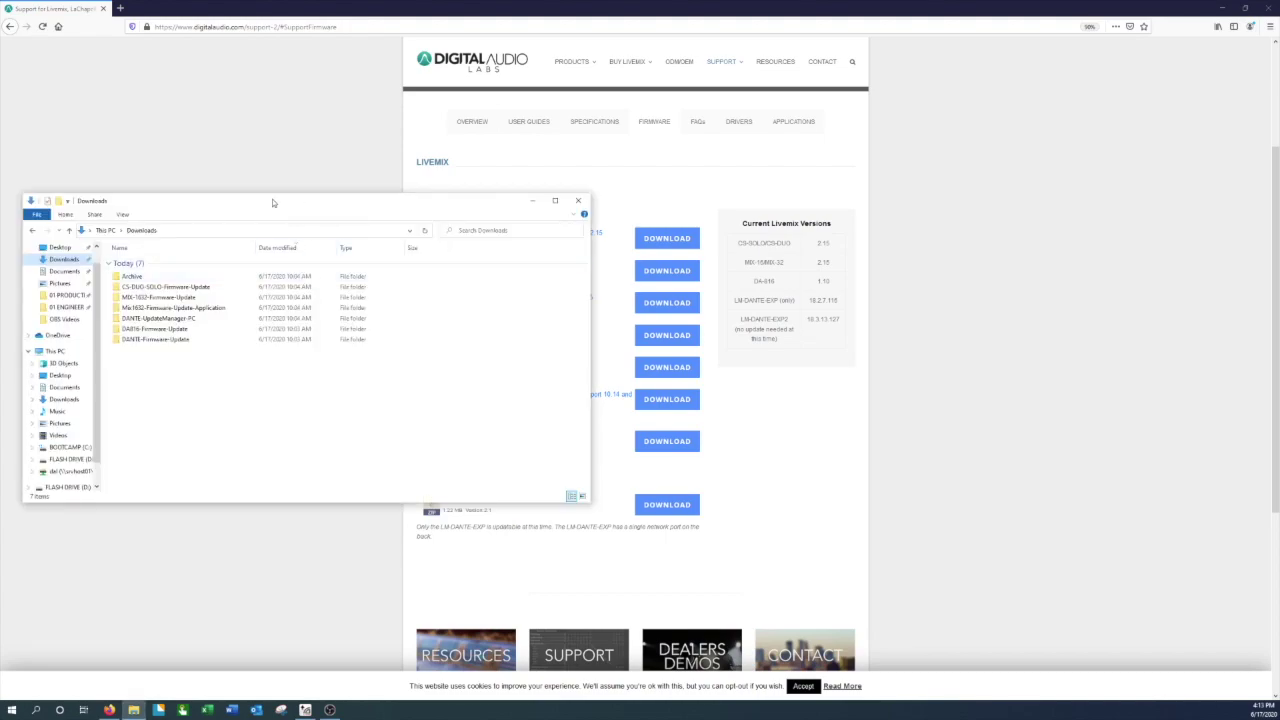
pyautogui.moveTo(271, 203); pyautogui.dragTo(266, 203)
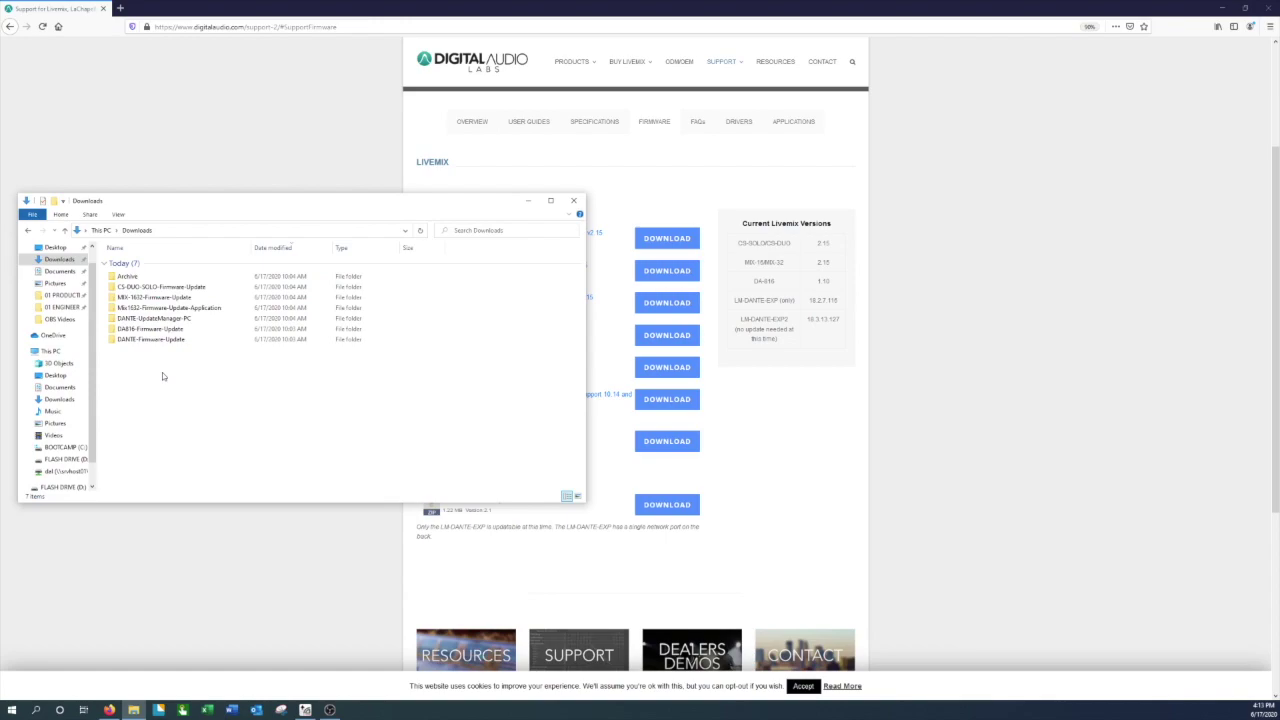
pyautogui.rightClick(57, 463)
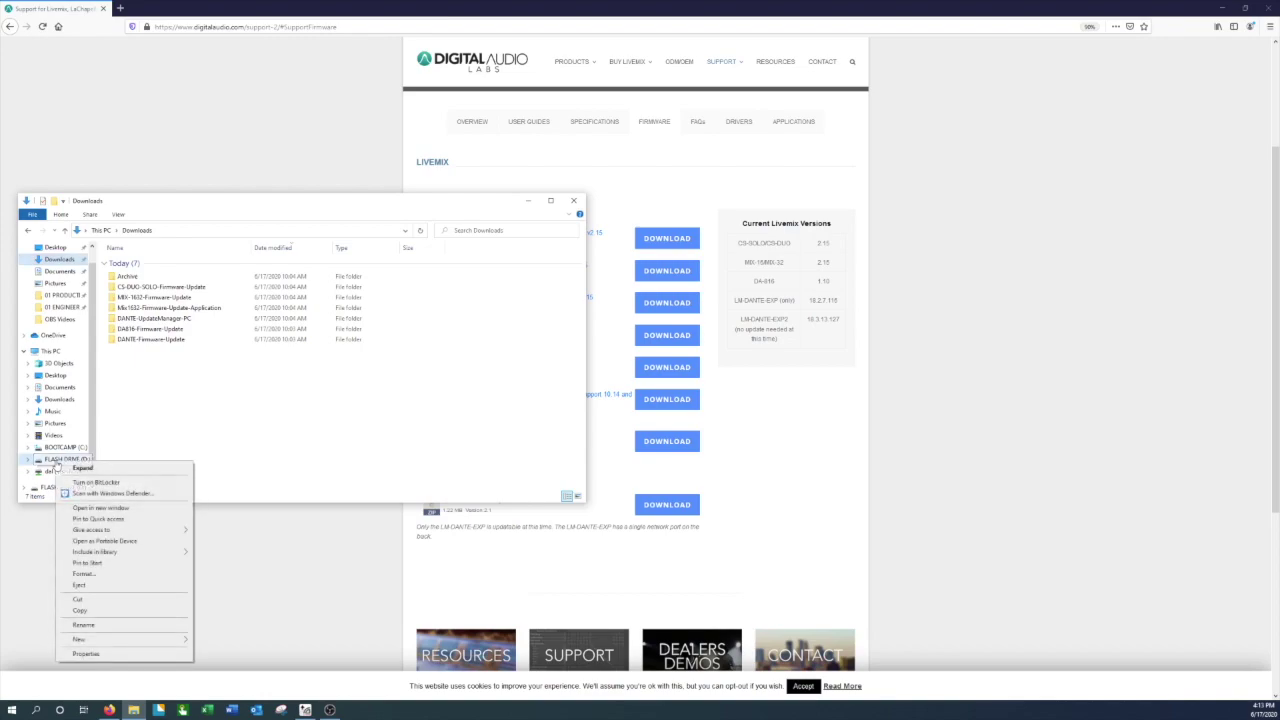
pyautogui.click(97, 575)
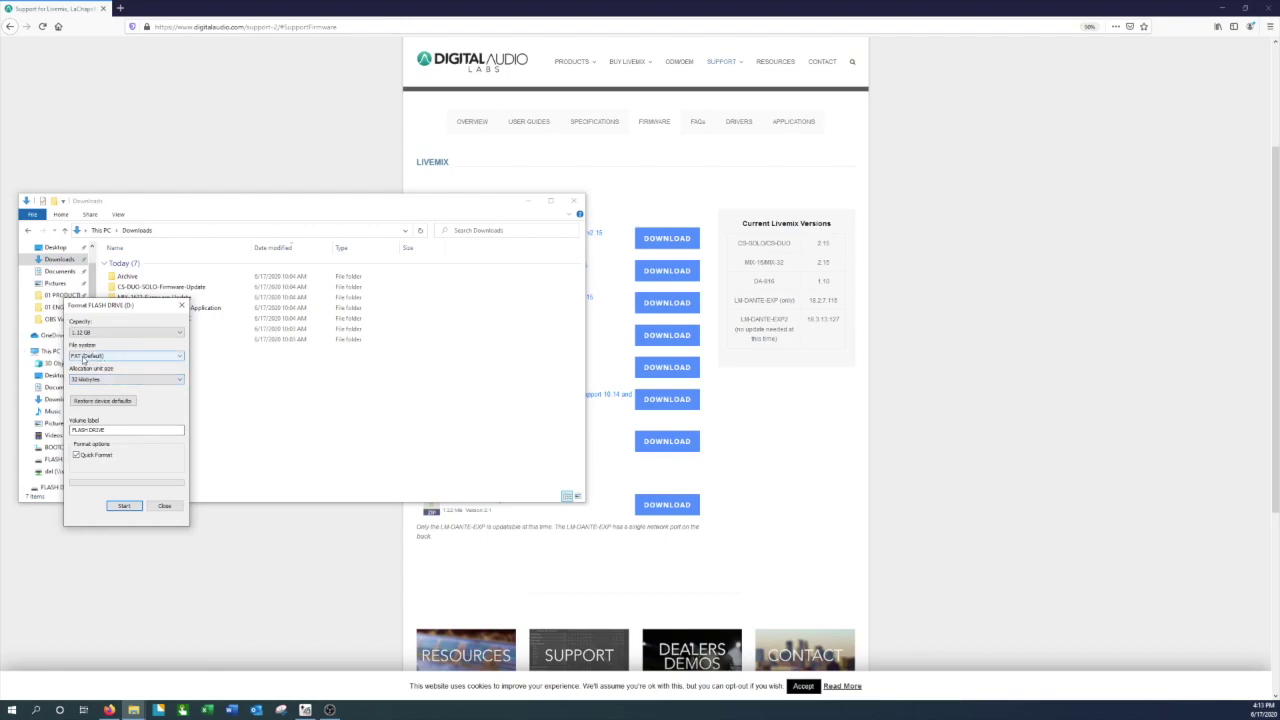
pyautogui.click(98, 357)
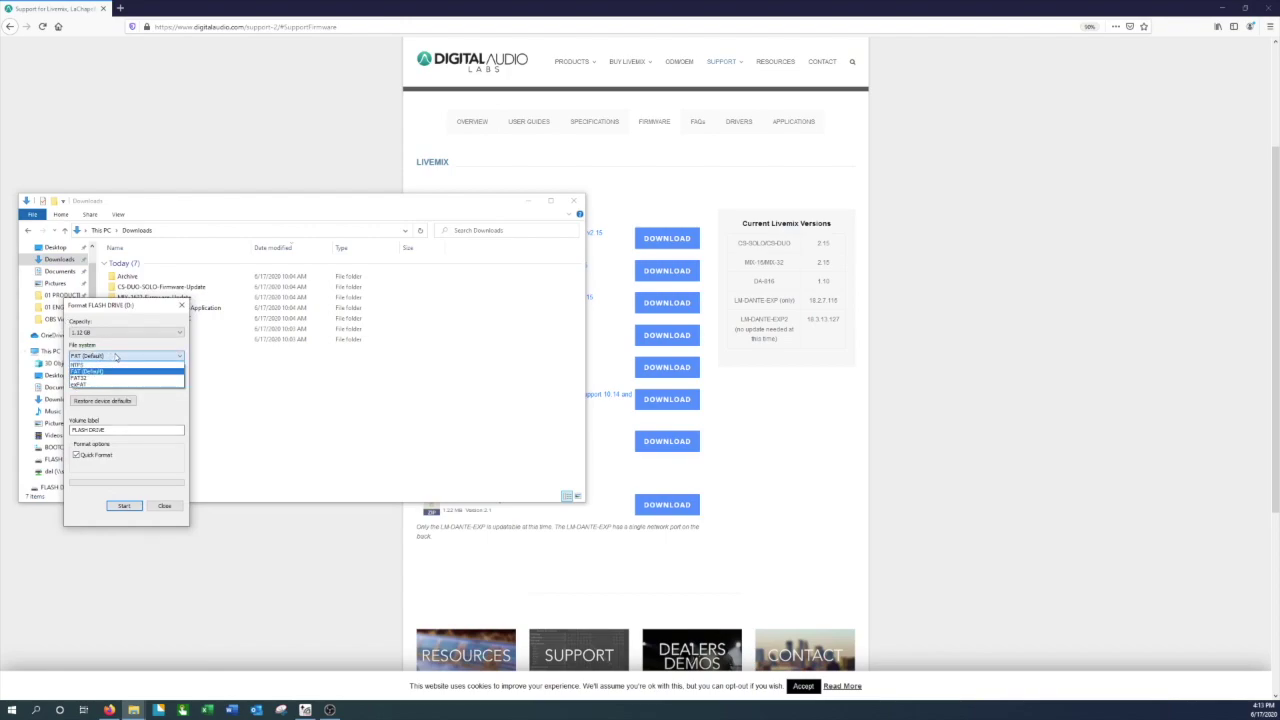
pyautogui.click(98, 357)
pyautogui.click(111, 429)
pyautogui.moveTo(115, 429); pyautogui.dragTo(52, 432)
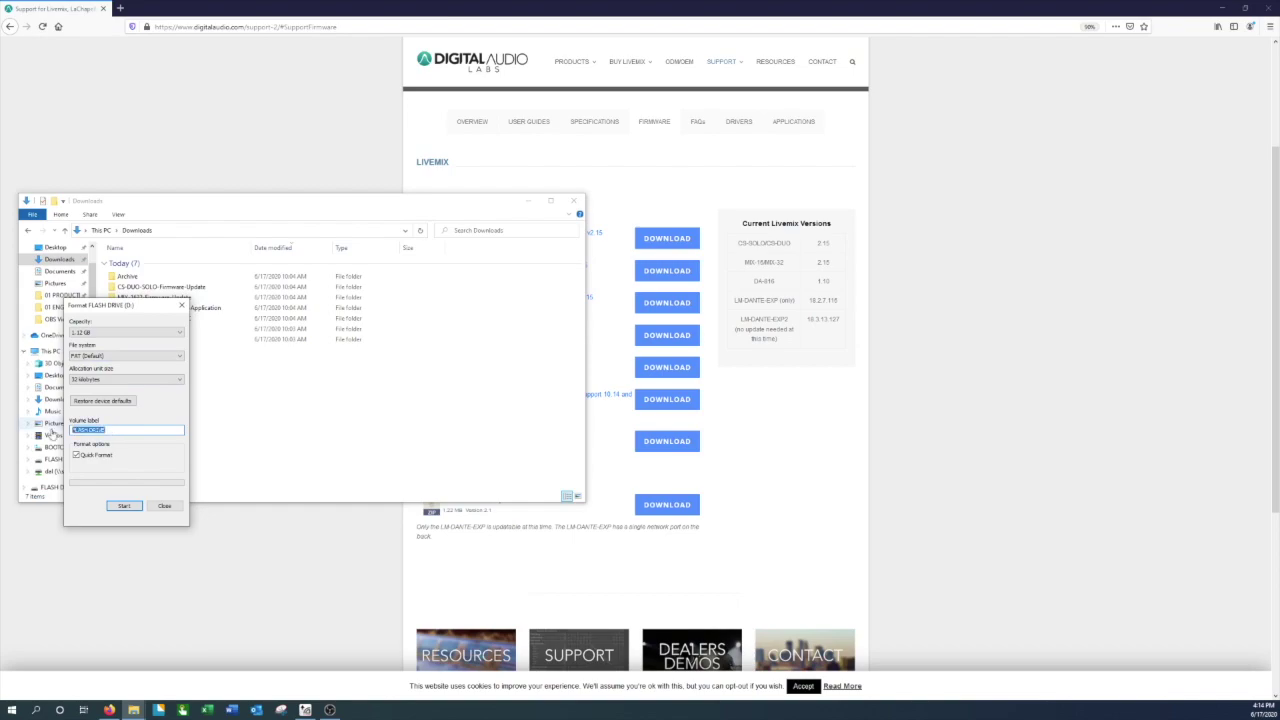
pyautogui.write('LIVEMIX FW')
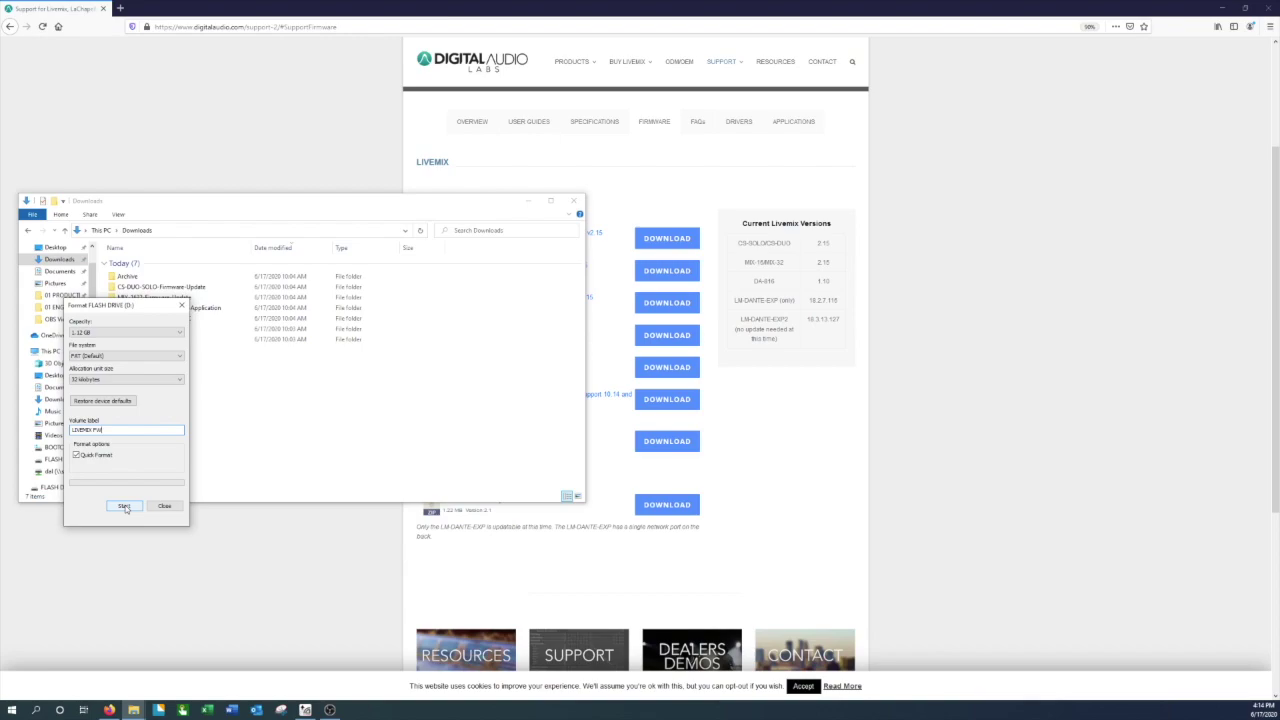
# Run the quick format of the flash drive, accepting the data erasure, and close the format dialog.
pyautogui.click(124, 507)
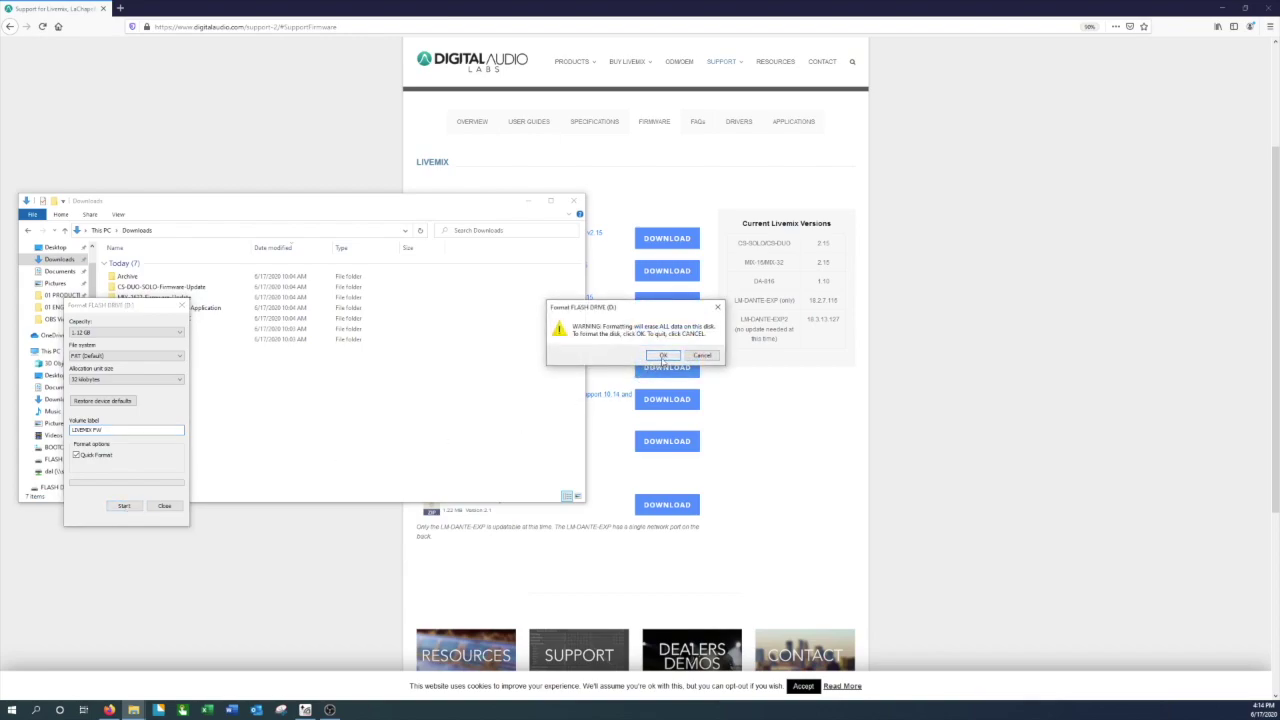
pyautogui.click(663, 356)
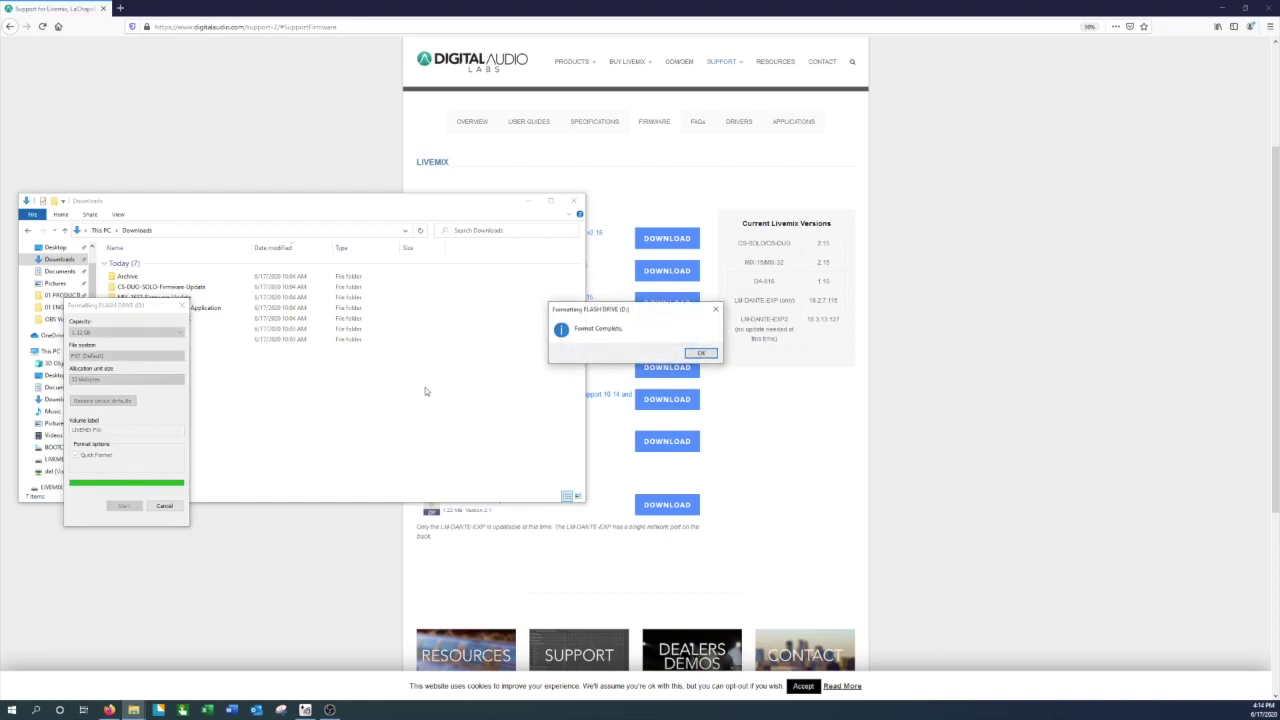
pyautogui.click(701, 353)
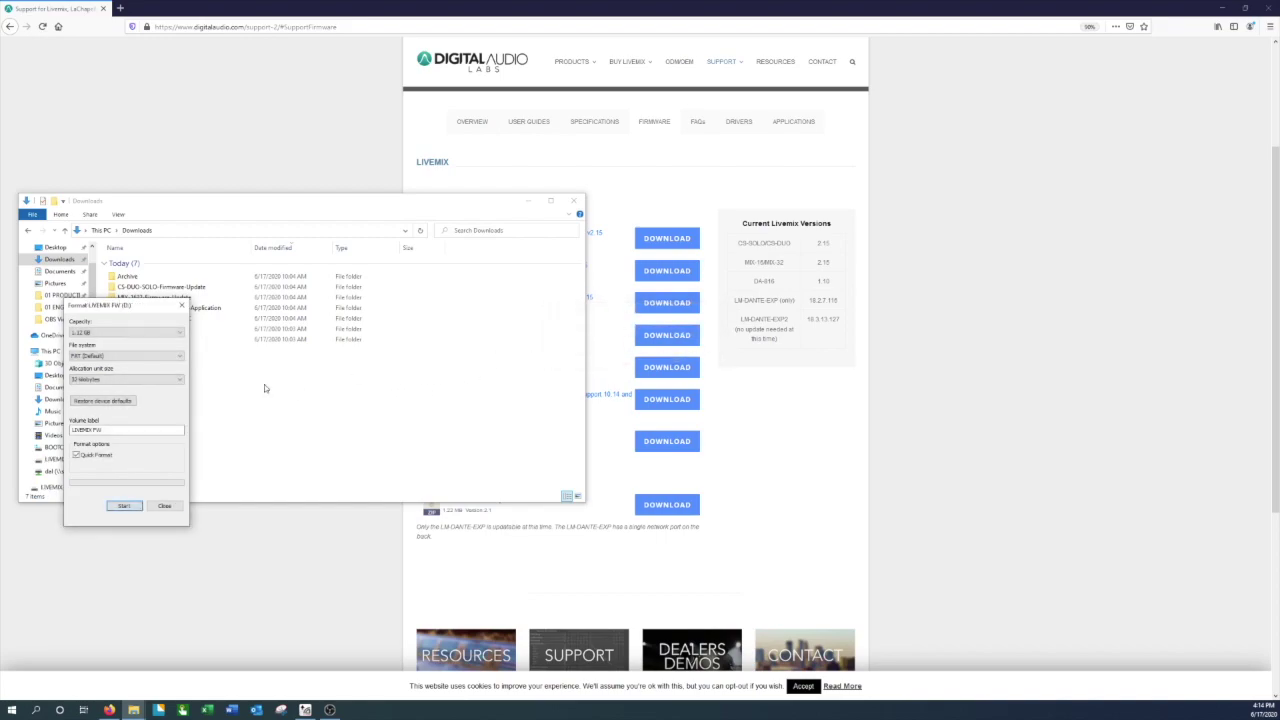
pyautogui.click(164, 505)
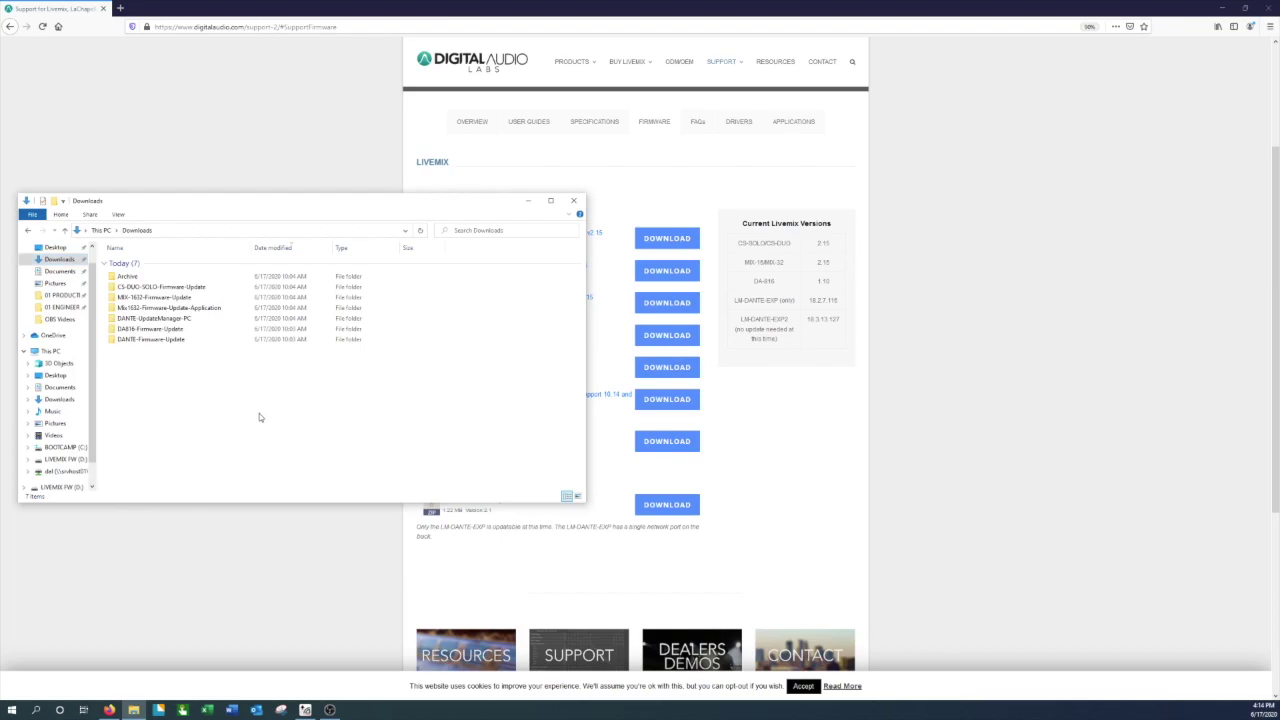
# Open the LIVEMIX FW (D:) drive in a new window and place it beside the Downloads window.
pyautogui.rightClick(58, 461)
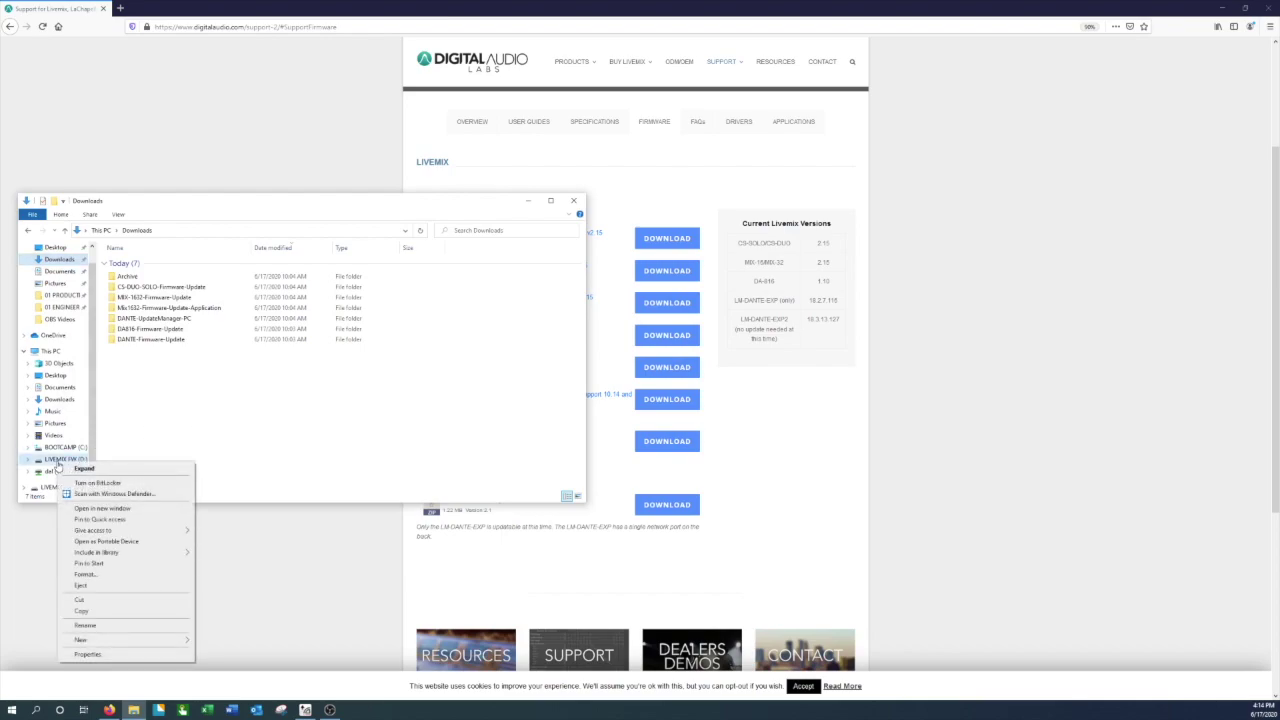
pyautogui.click(102, 508)
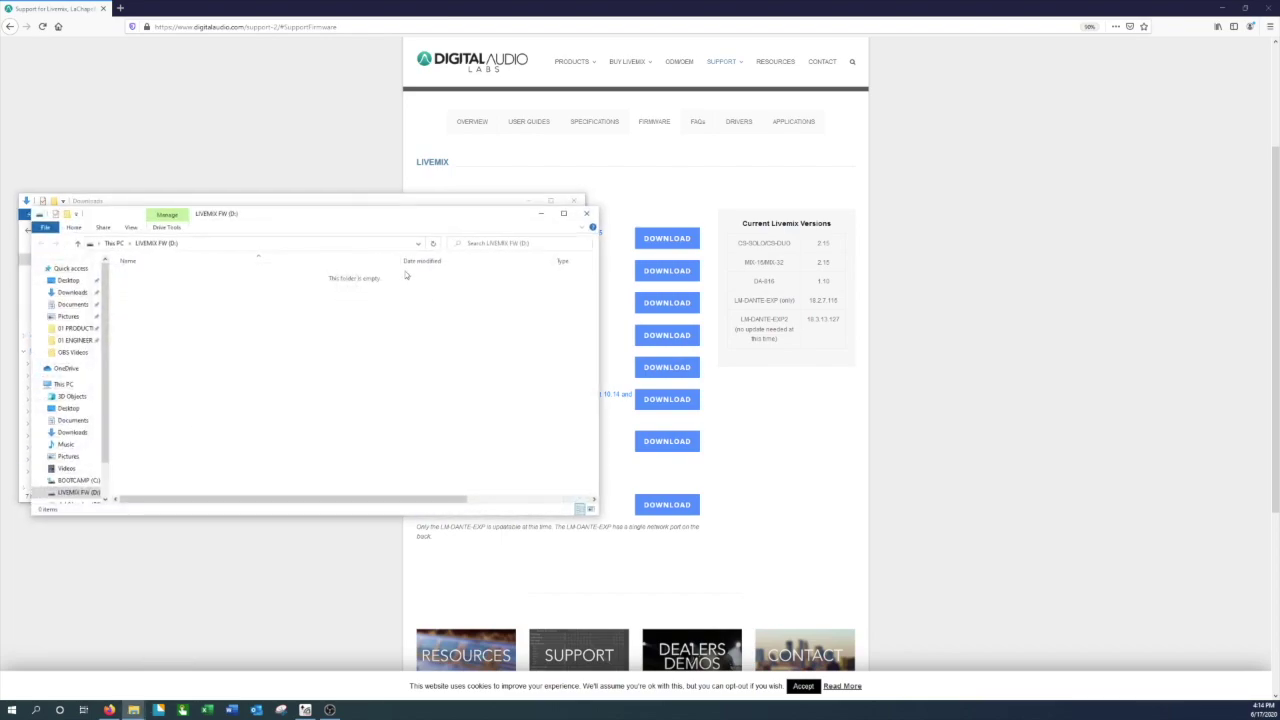
pyautogui.moveTo(346, 220); pyautogui.dragTo(900, 209)
pyautogui.click(232, 391)
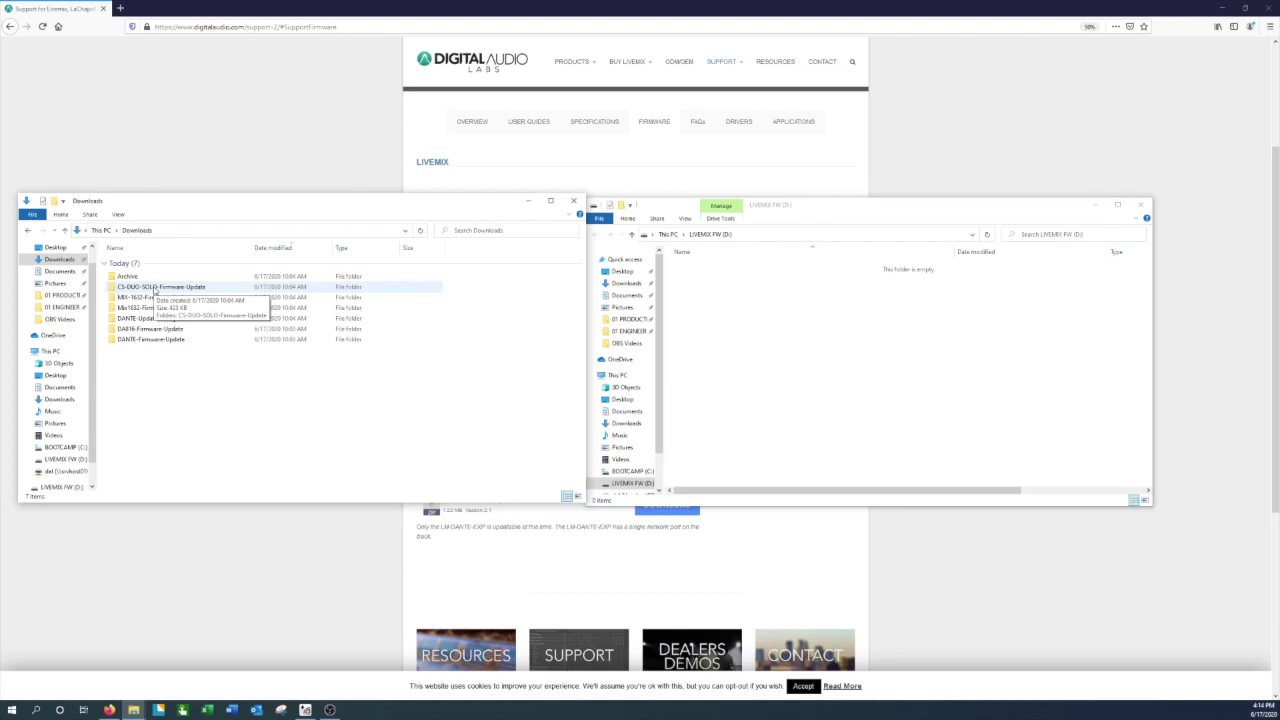
# Copy the LMUPDATE folder from the inner CS-DUO-SOLO-Firmware-Update folder to the root of the LIVEMIX FW drive.
pyautogui.click(783, 346)
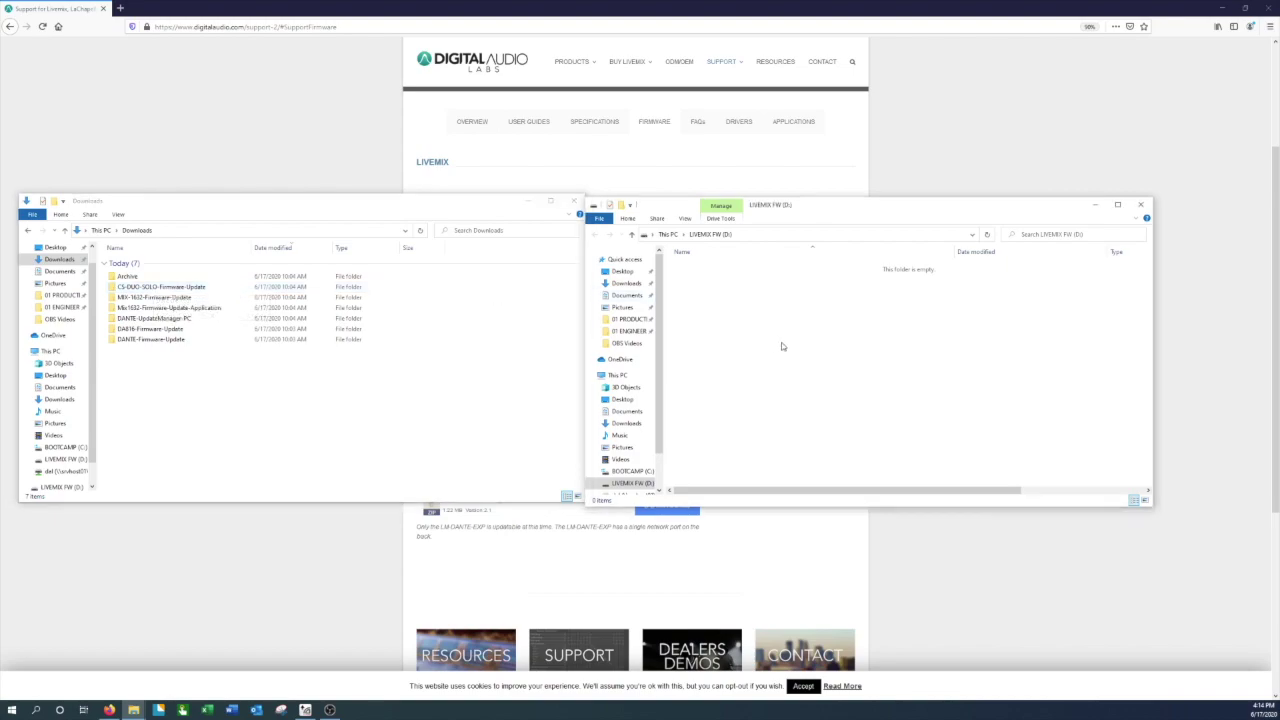
pyautogui.doubleClick(151, 287)
pyautogui.doubleClick(154, 264)
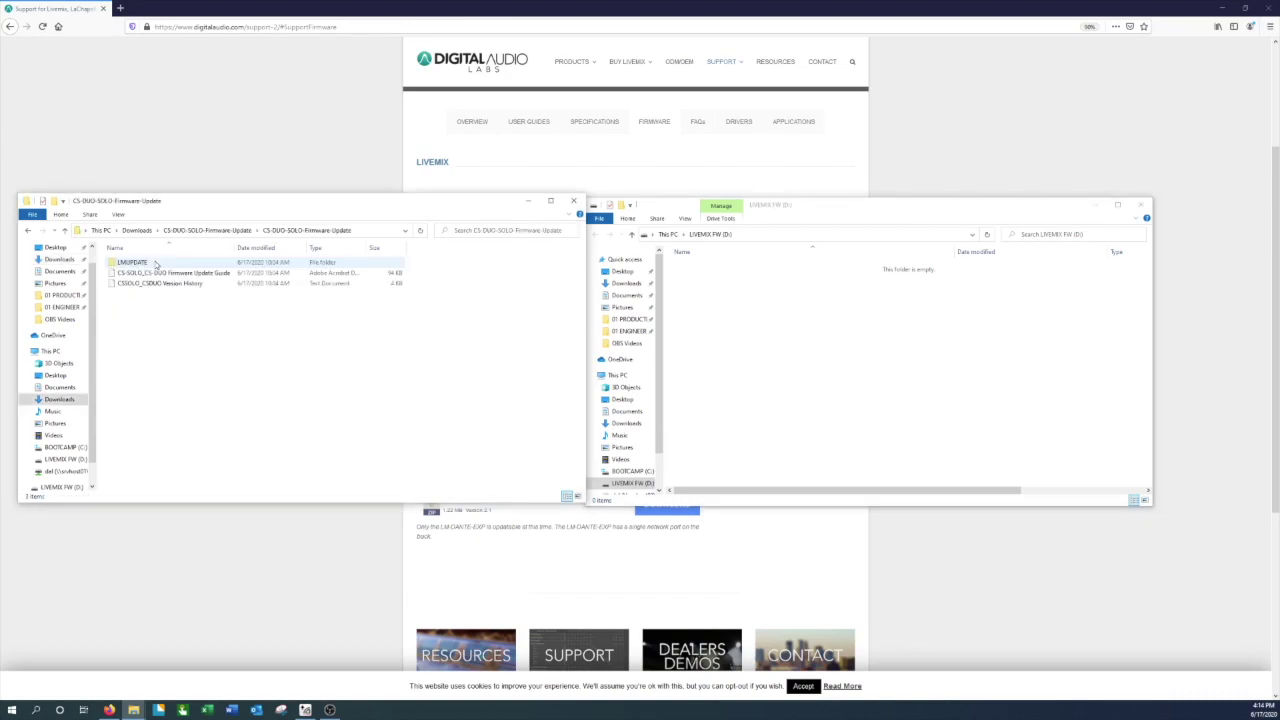
pyautogui.click(129, 264)
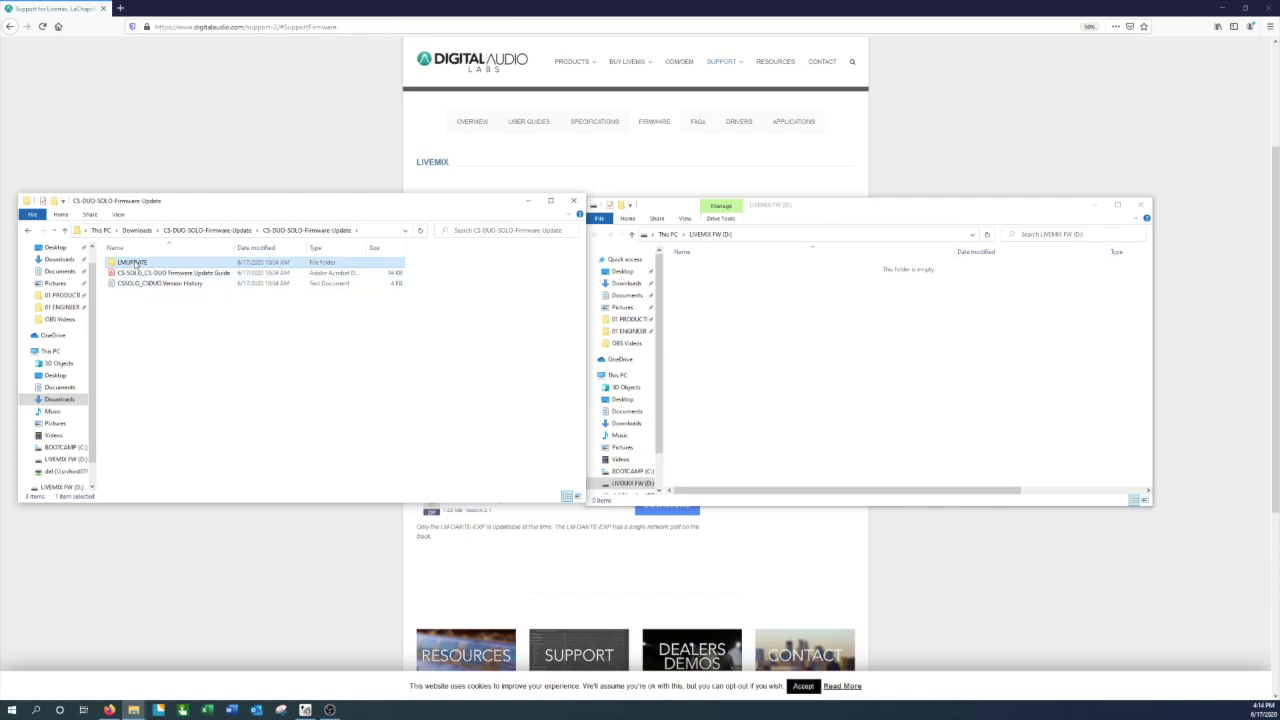
pyautogui.moveTo(166, 263); pyautogui.dragTo(745, 345)
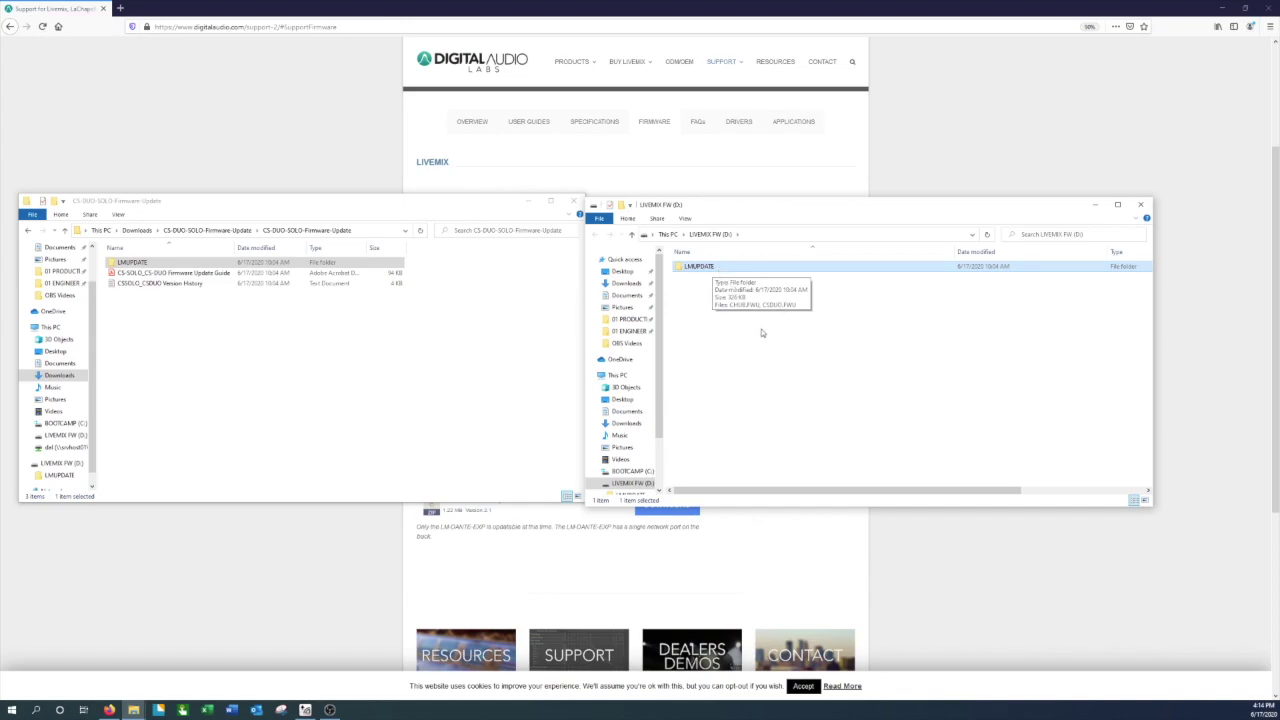
pyautogui.click(791, 358)
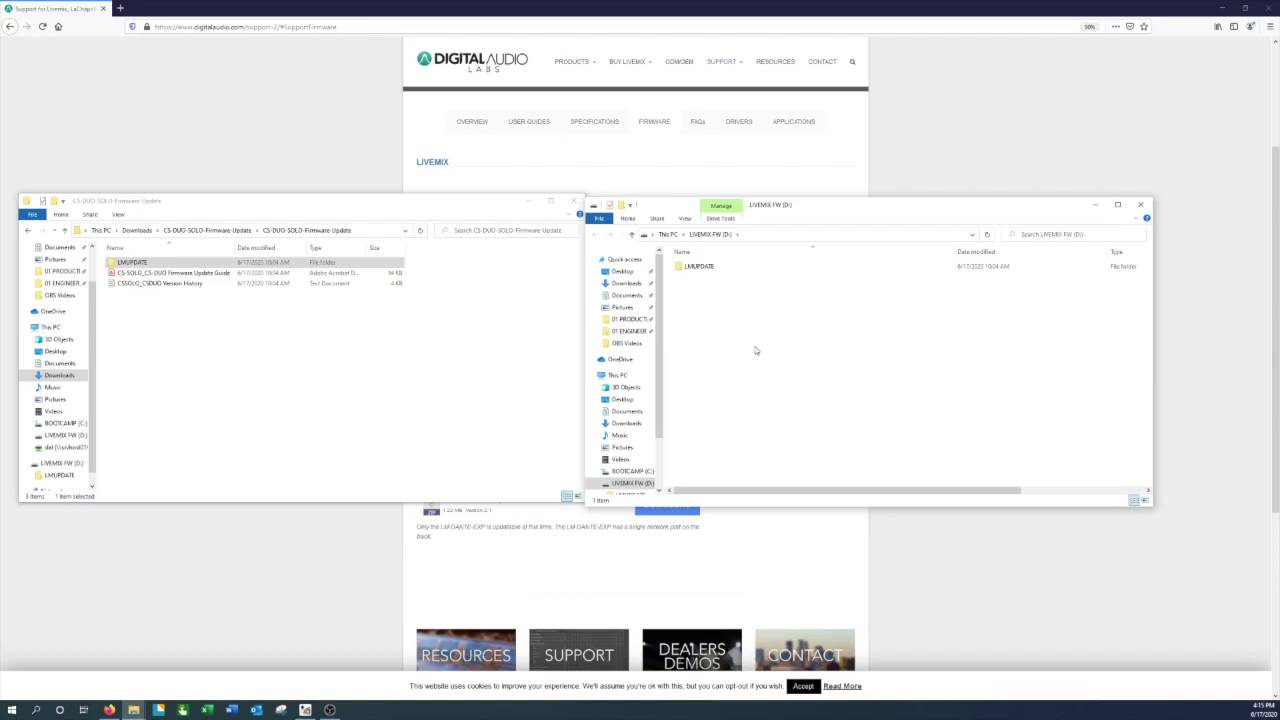
# Open the LMUPDATE folder on the LIVEMIX FW drive and check the firmware files inside.
pyautogui.doubleClick(699, 267)
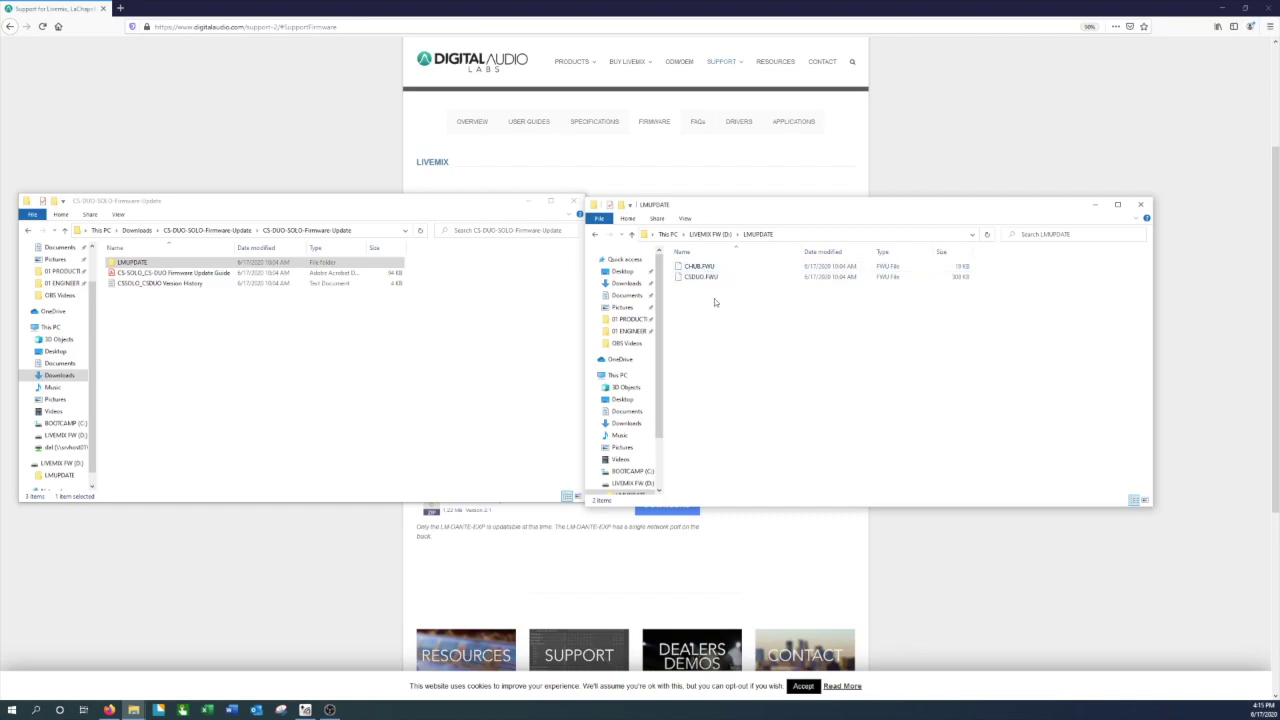
pyautogui.click(595, 236)
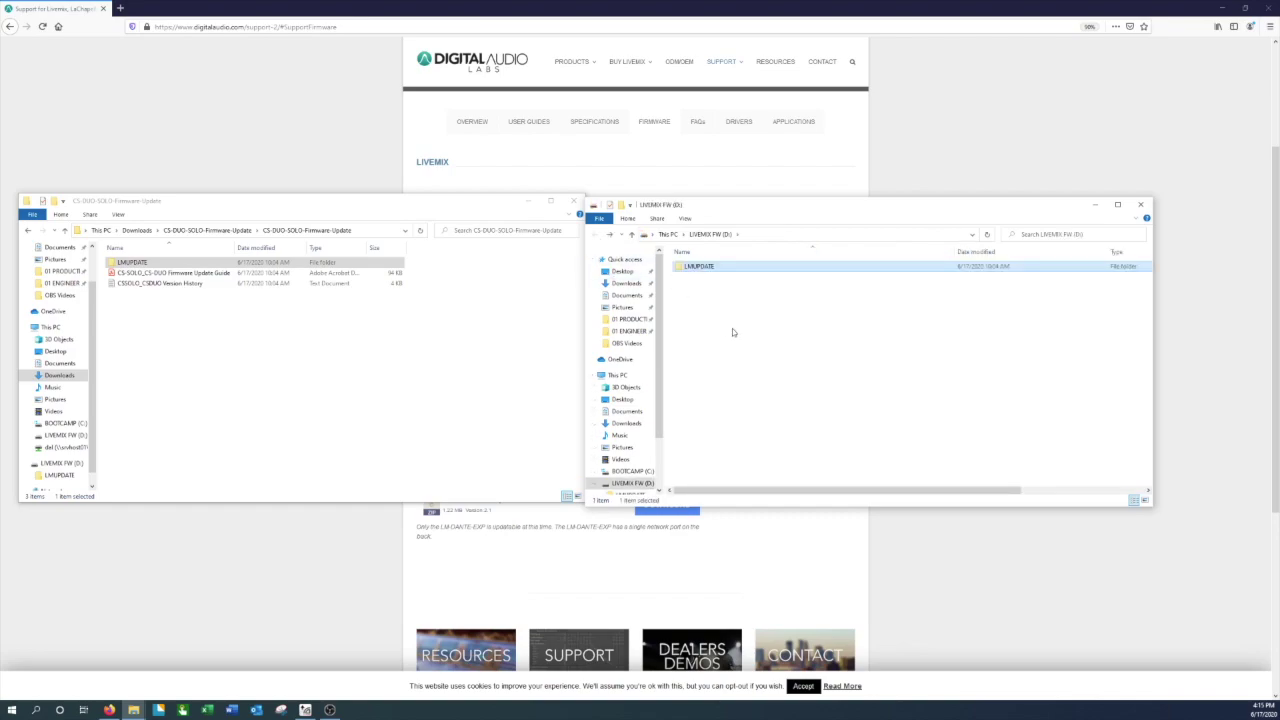
pyautogui.doubleClick(698, 266)
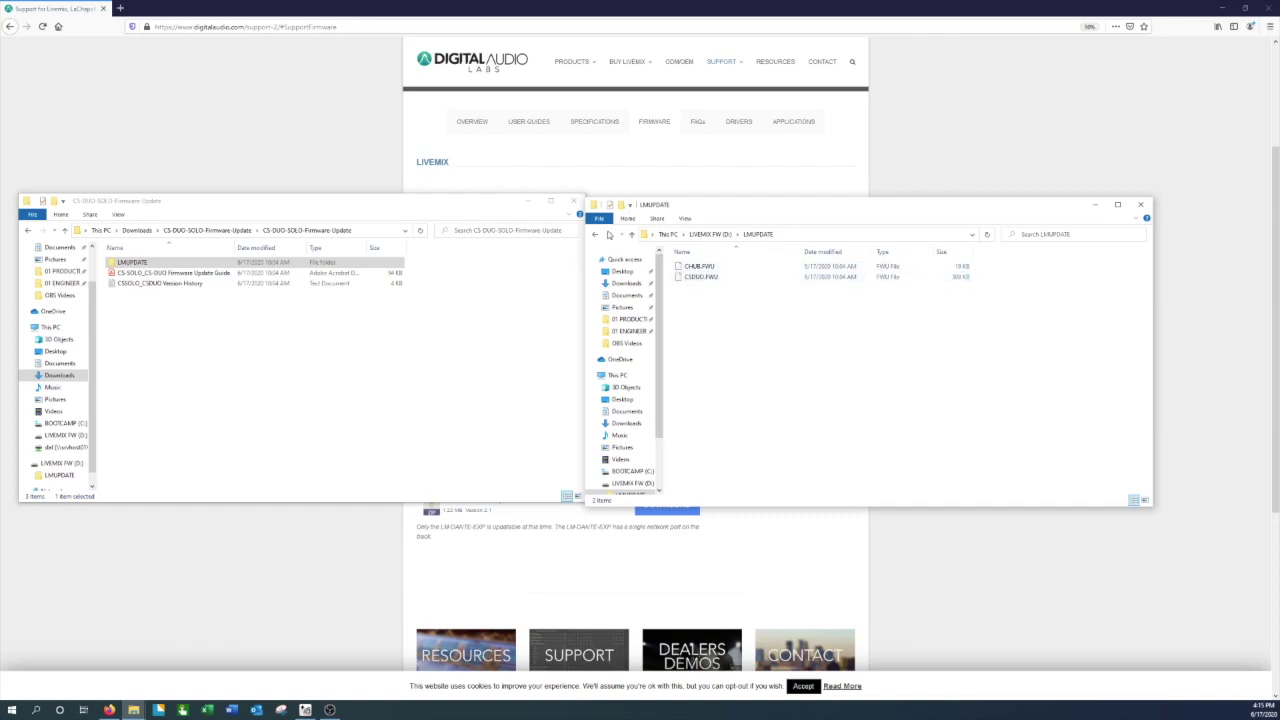
pyautogui.click(594, 234)
pyautogui.doubleClick(698, 266)
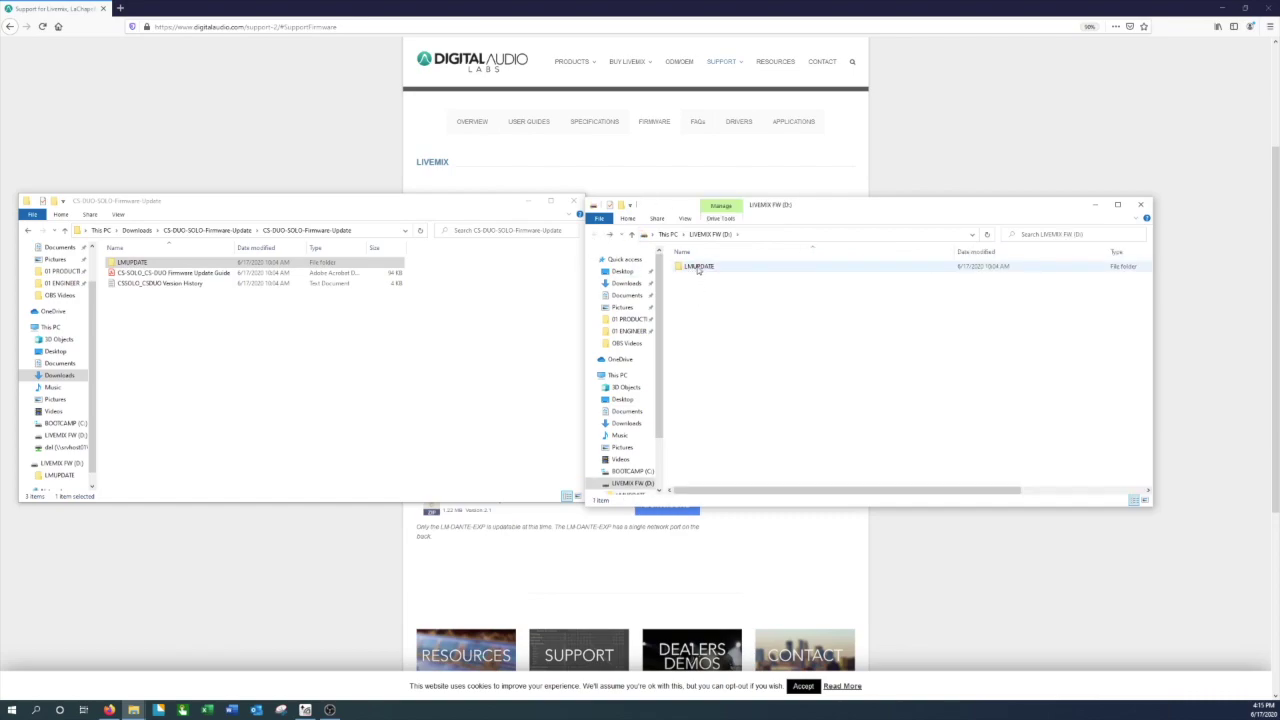
# Copy MIX16.FWU from the LMUPDATE folder of the MIX-1632-Firmware-Update download into the LMUPDATE folder on the LIVEMIX FW drive.
pyautogui.click(324, 326)
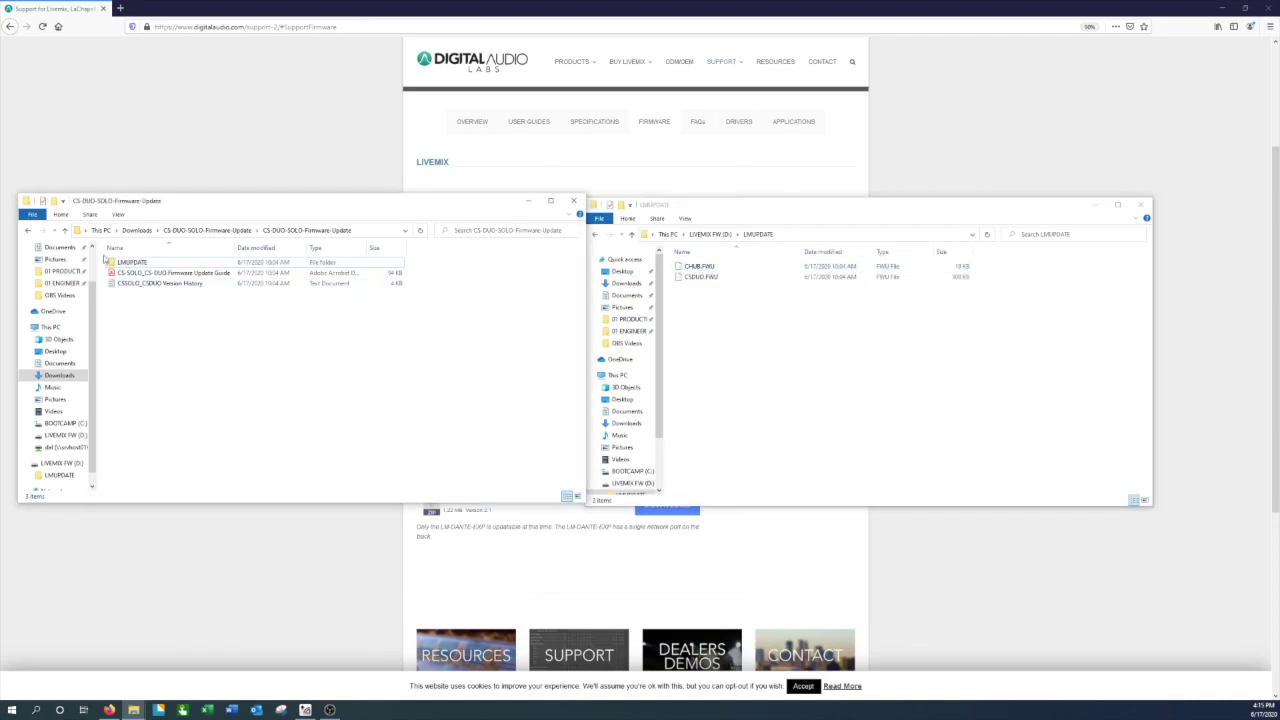
pyautogui.click(28, 230)
pyautogui.click(28, 230)
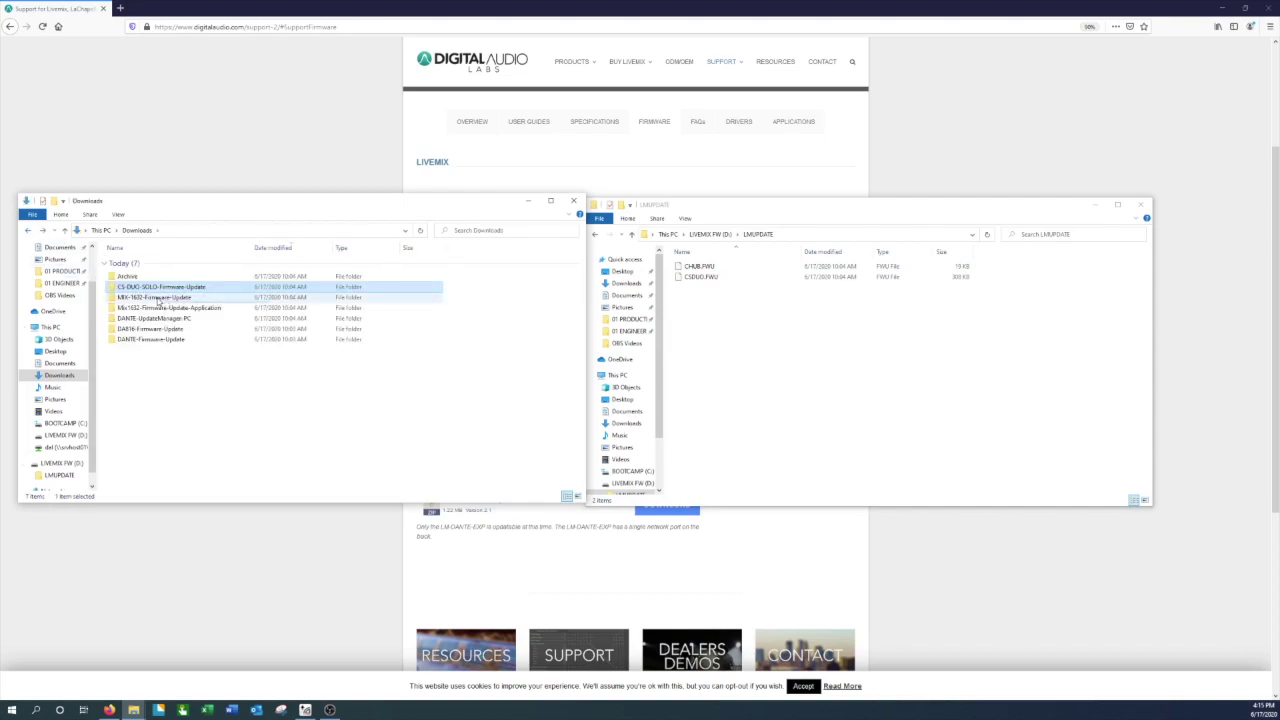
pyautogui.click(168, 298)
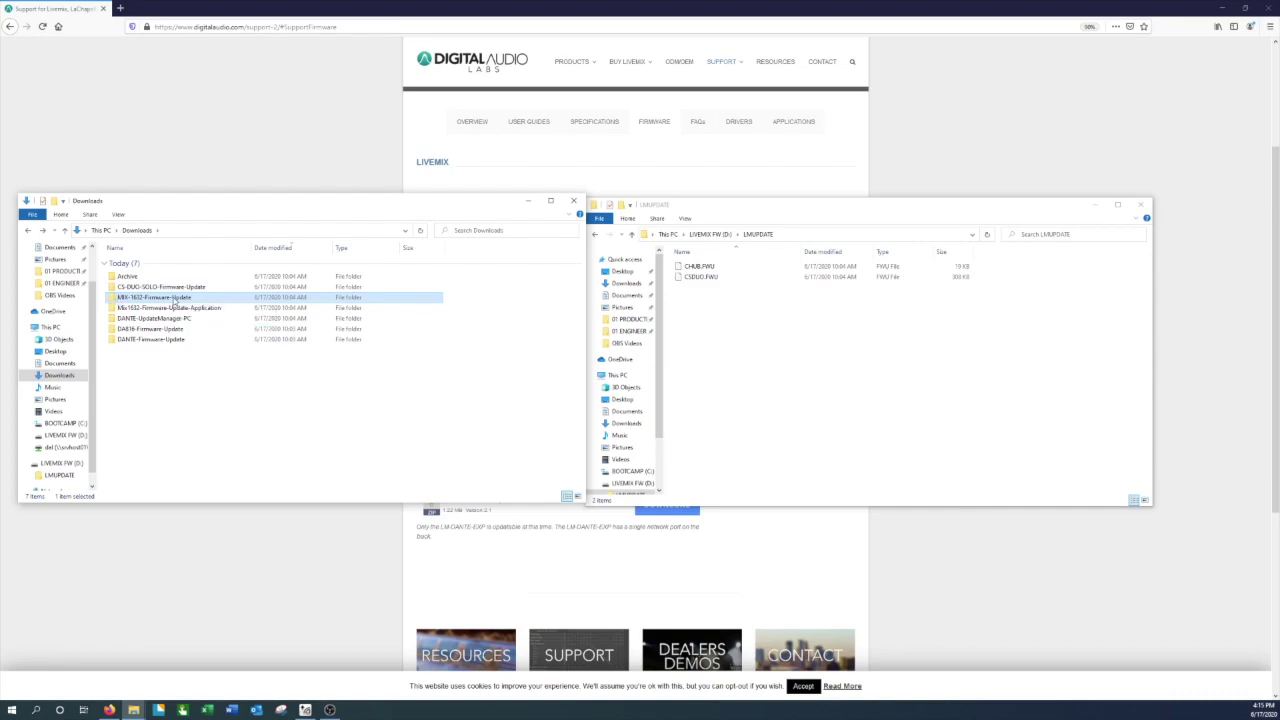
pyautogui.doubleClick(173, 299)
pyautogui.click(168, 264)
pyautogui.doubleClick(168, 264)
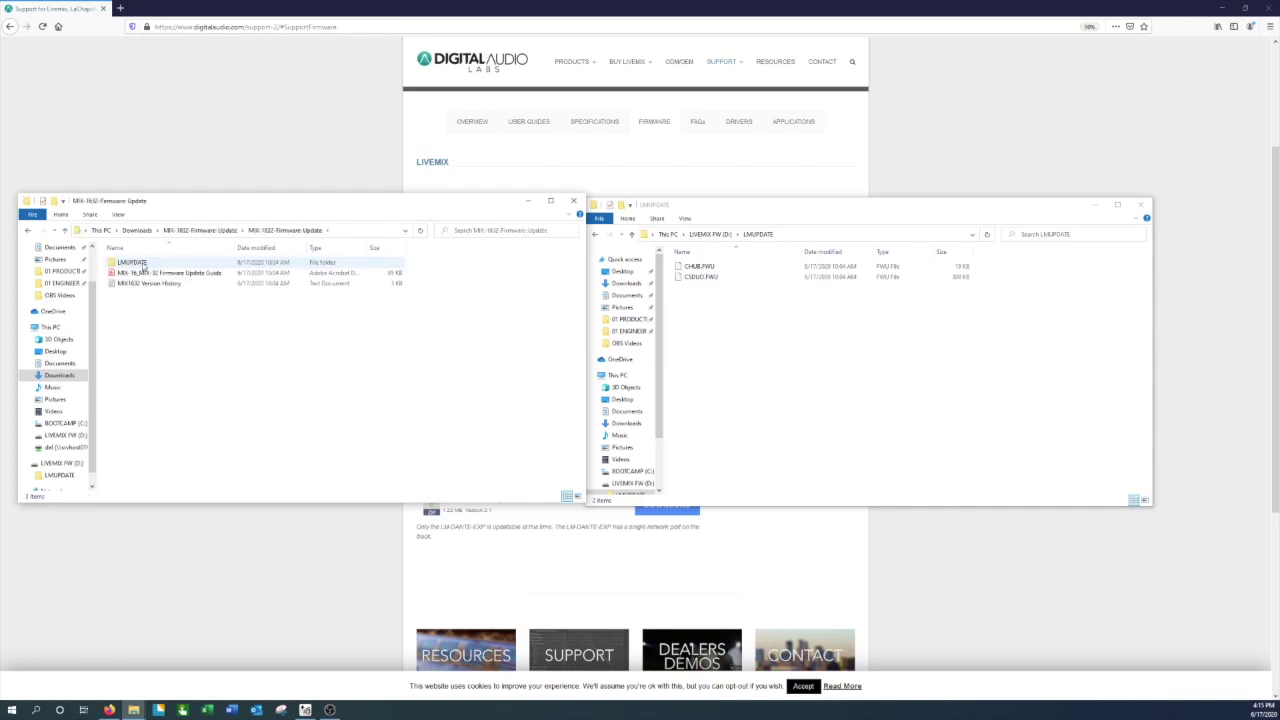
pyautogui.doubleClick(140, 263)
pyautogui.click(131, 264)
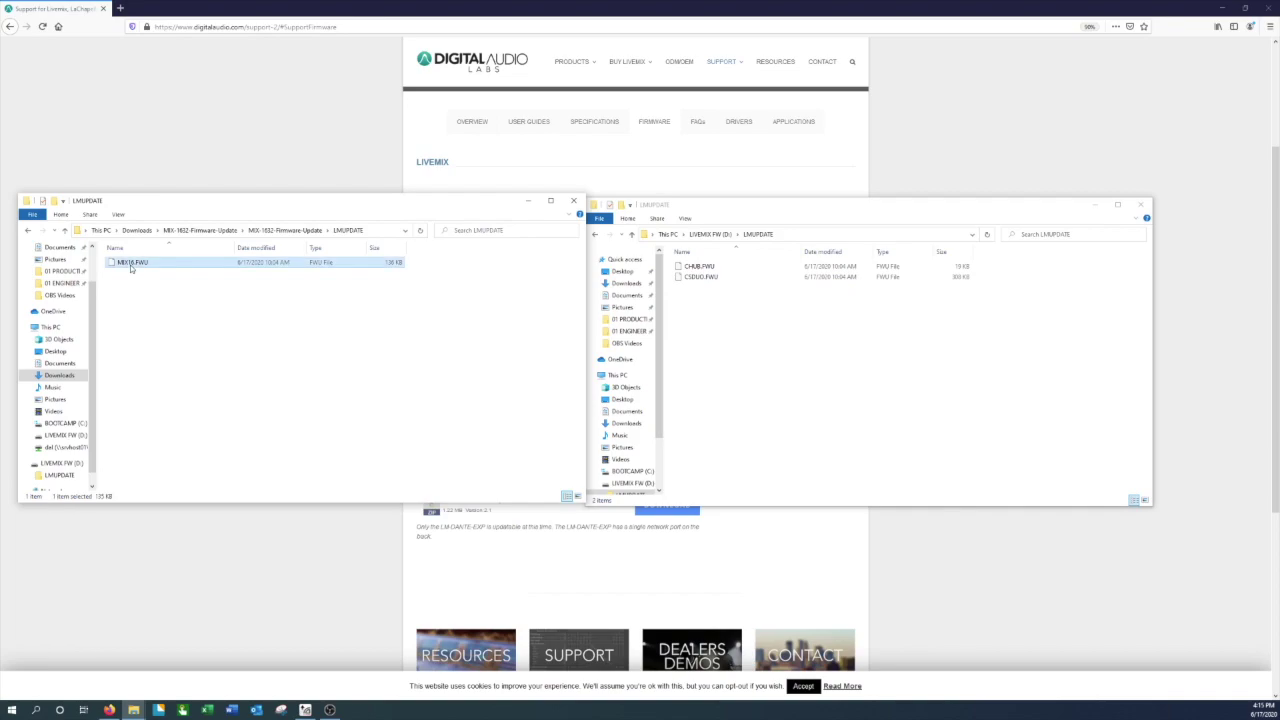
pyautogui.moveTo(131, 268); pyautogui.dragTo(742, 356)
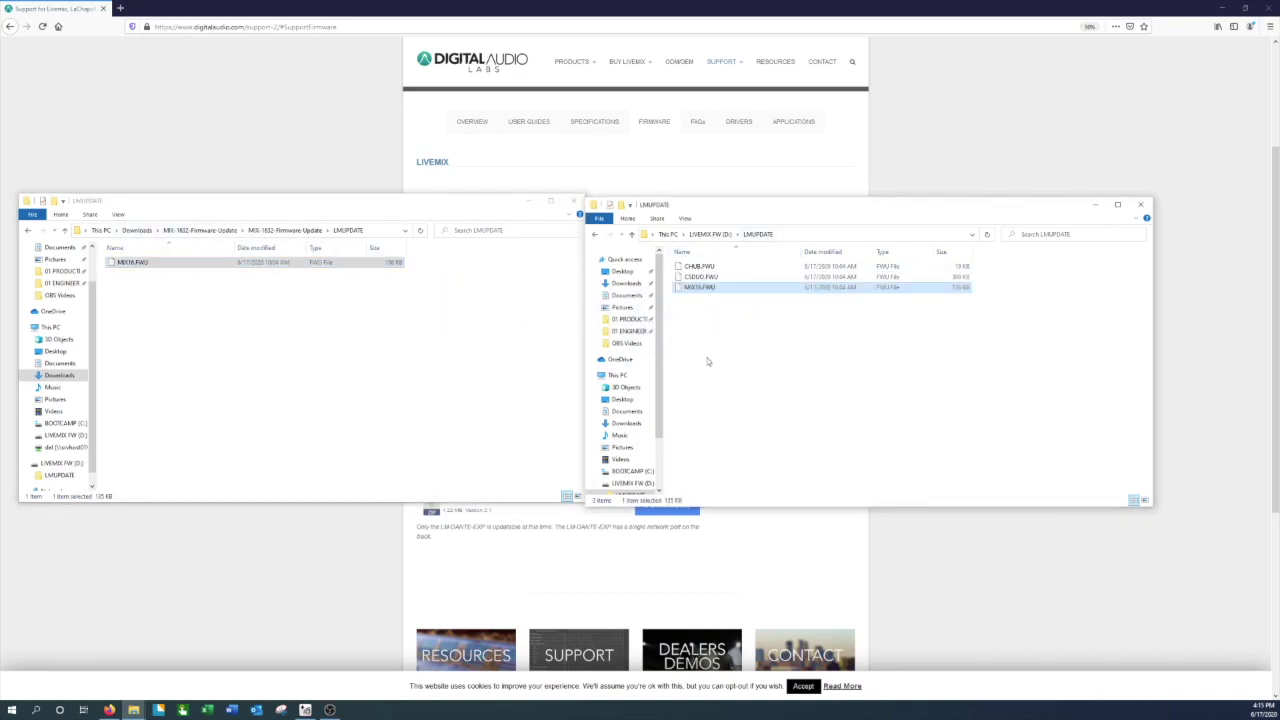
pyautogui.click(742, 356)
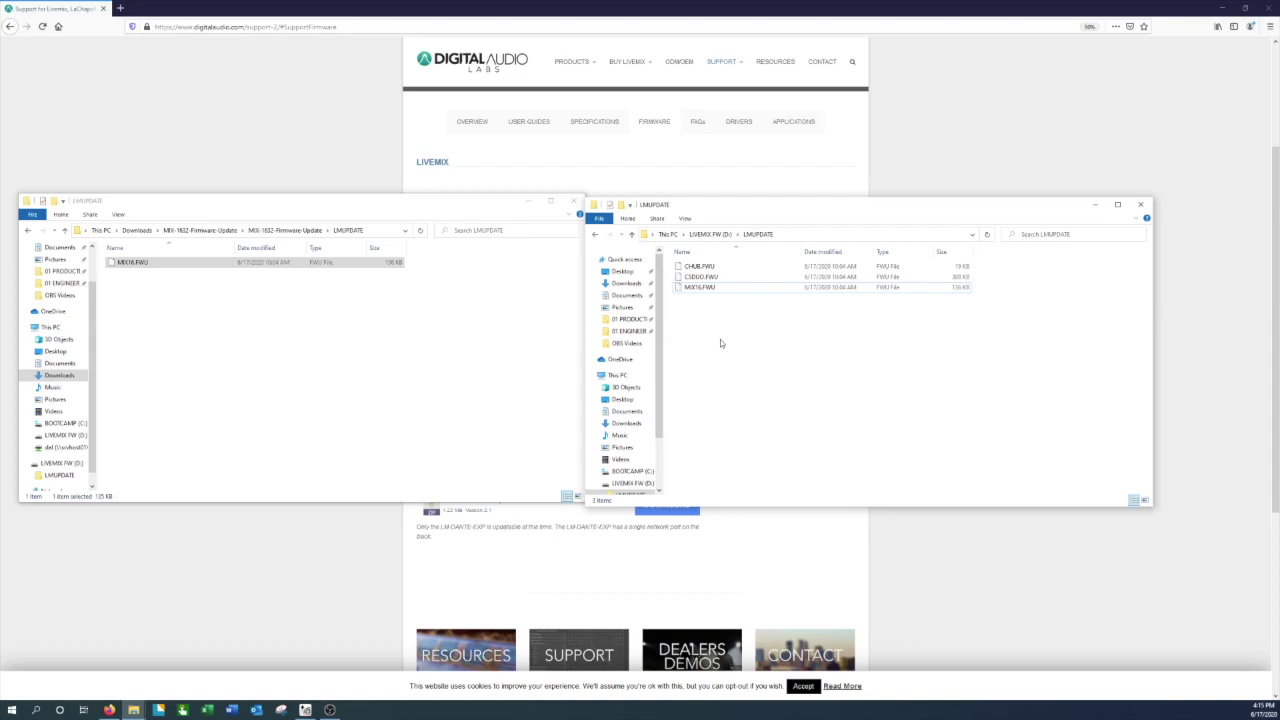
# Go back to the outer MIX-1632-Firmware-Update folder in the downloads and eject the LIVEMIX FW (D:) drive.
pyautogui.click(325, 348)
pyautogui.click(28, 230)
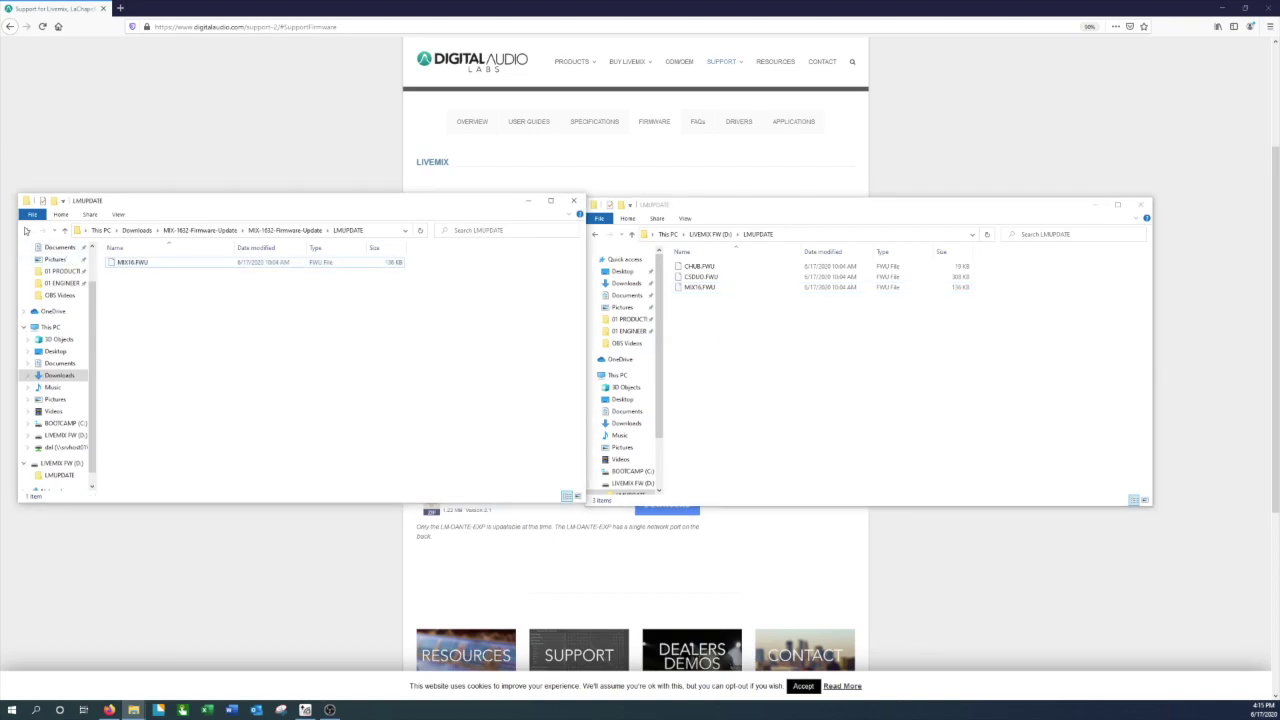
pyautogui.click(28, 230)
pyautogui.click(794, 311)
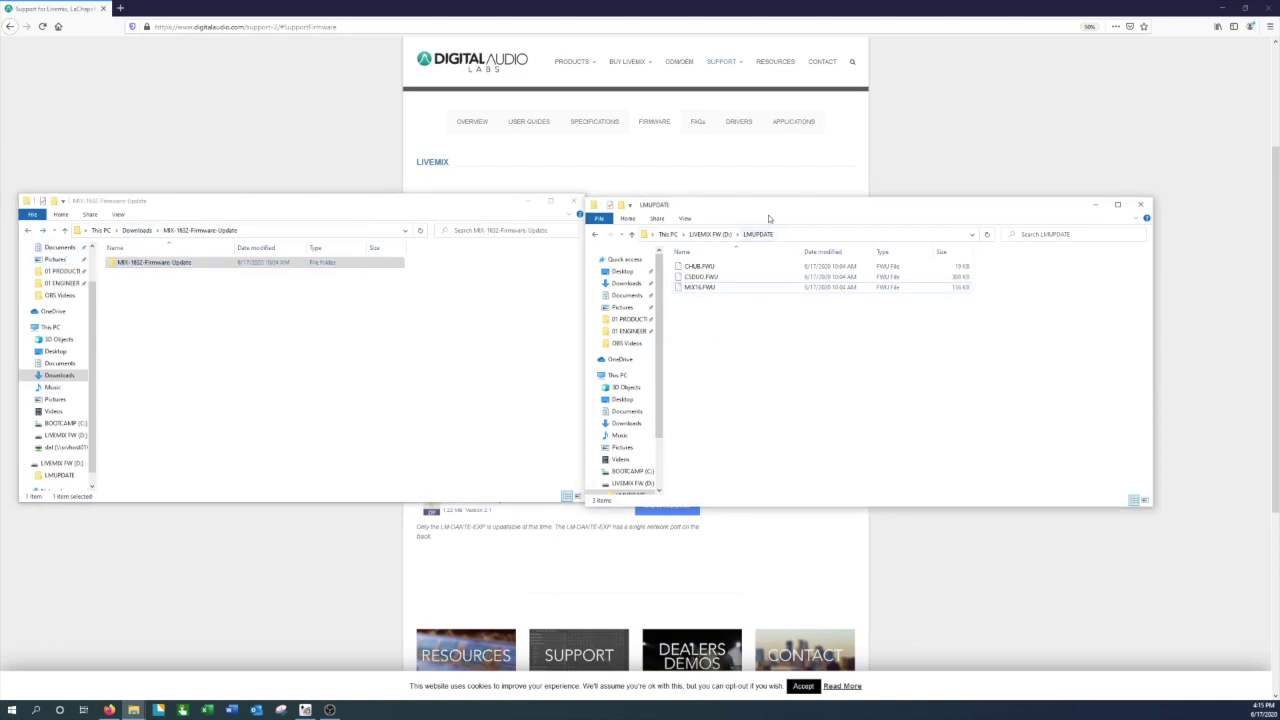
pyautogui.rightClick(622, 485)
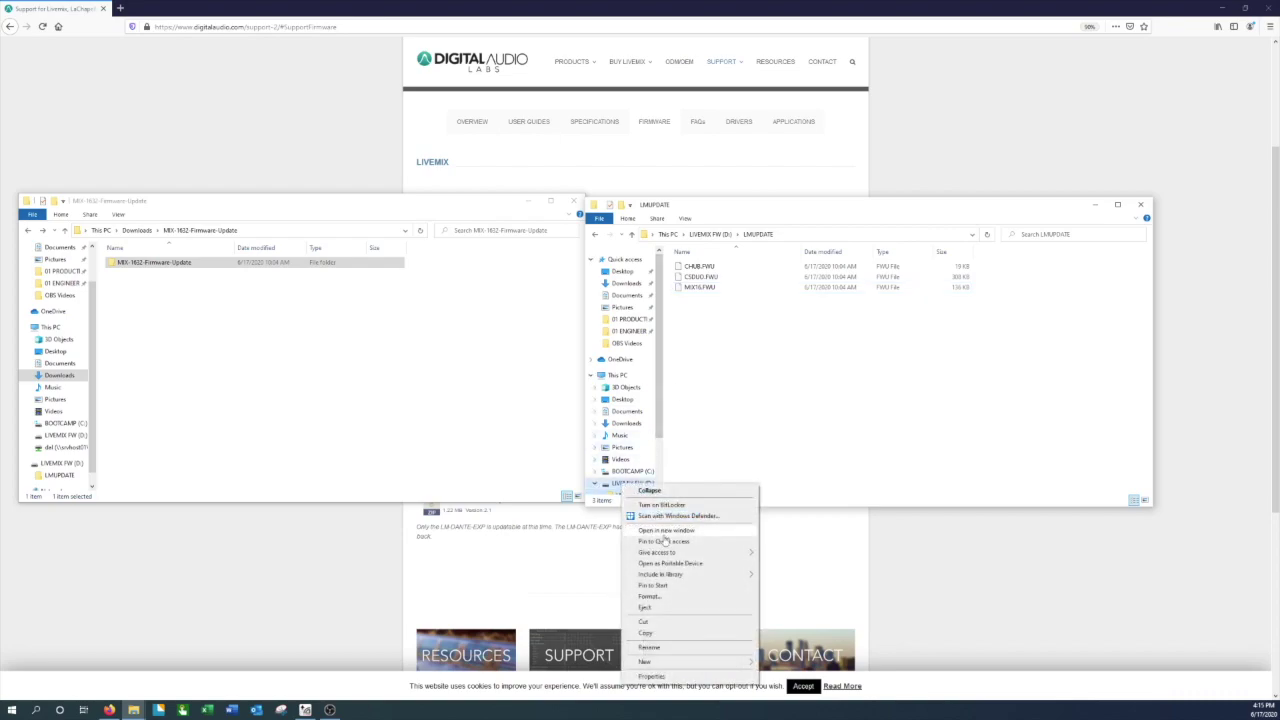
pyautogui.click(649, 606)
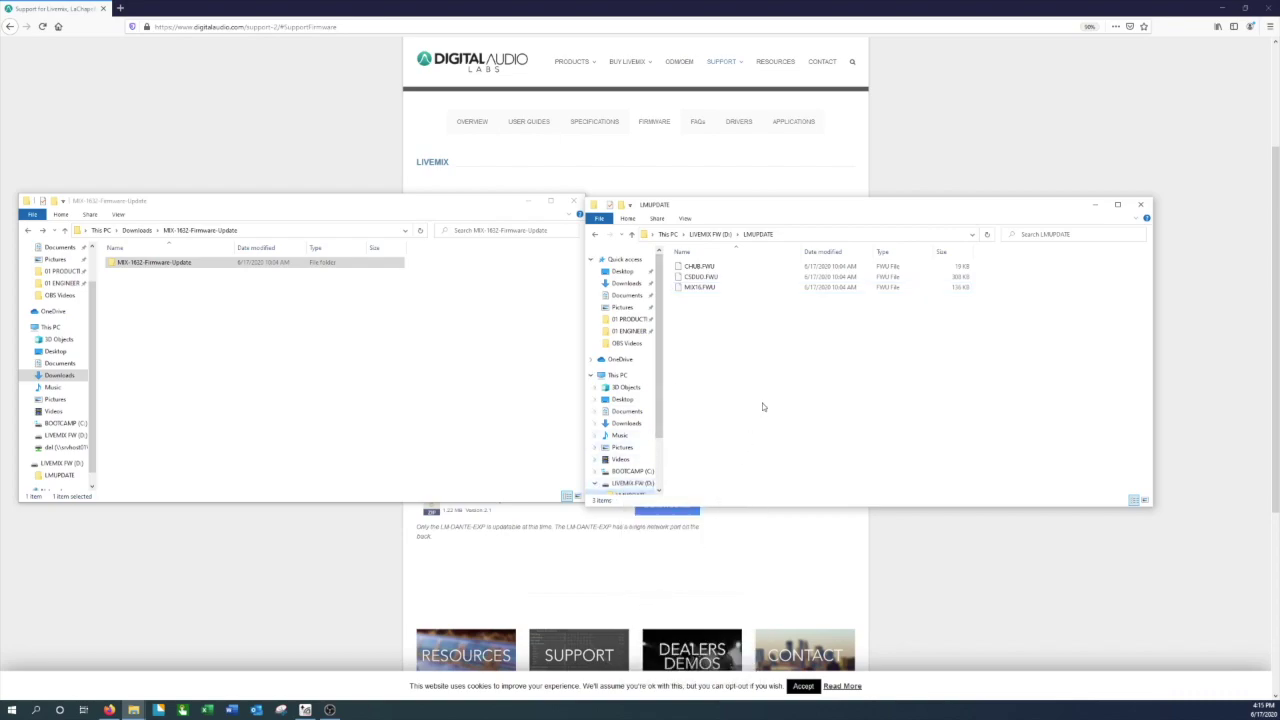